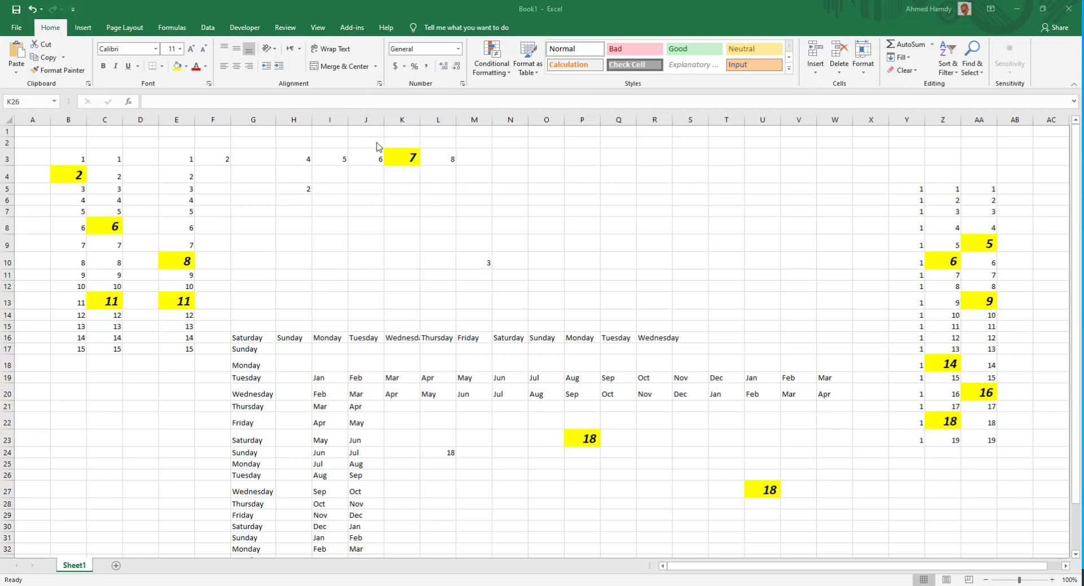
Set the 2 in cell H5 to the Bernard MT Condensed font
{"action": "left_click", "coordinate": [302, 189]}
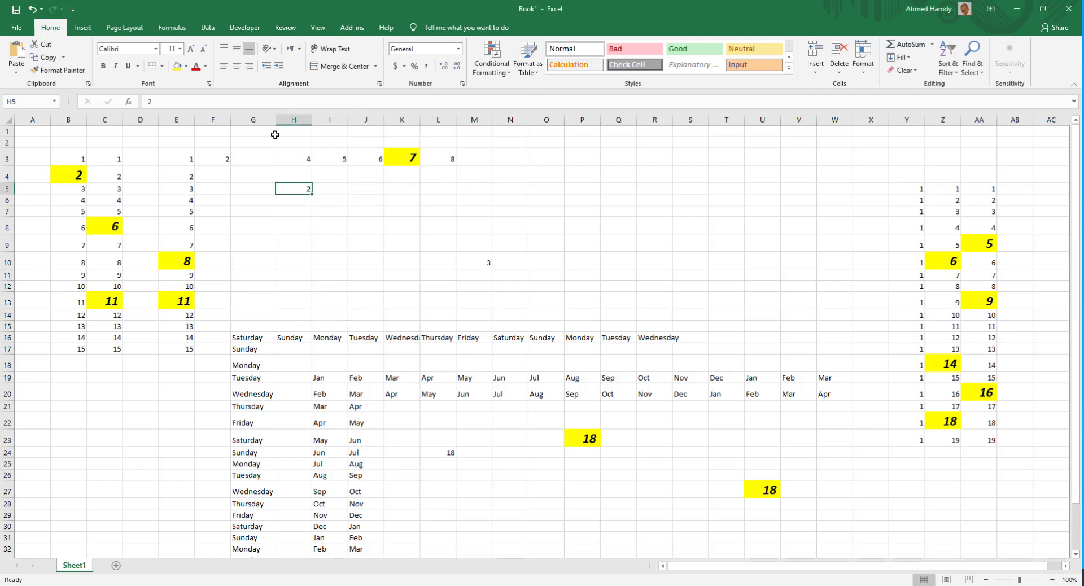
{"action": "left_click", "coordinate": [156, 49]}
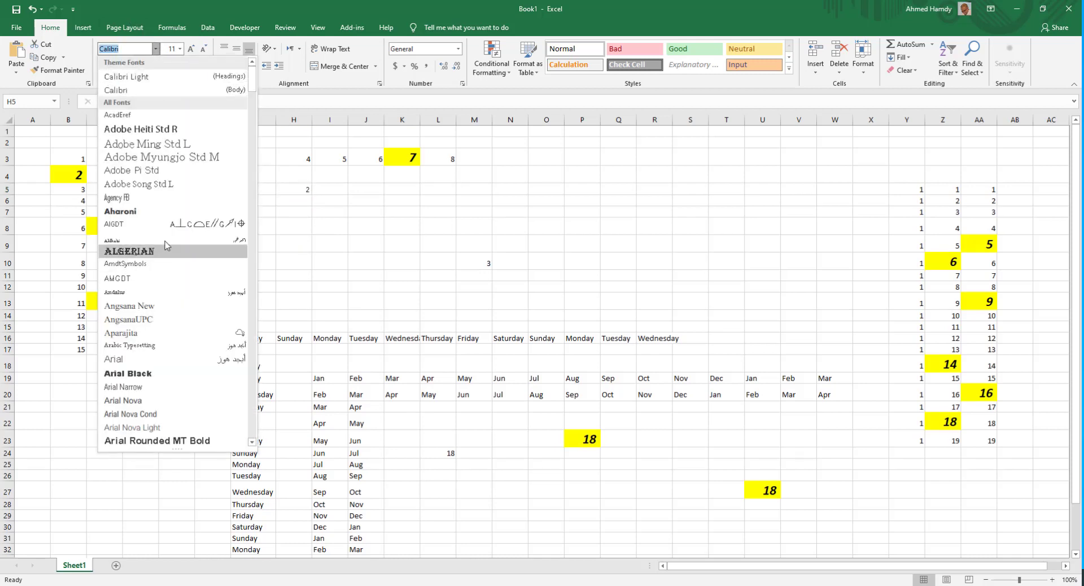
{"action": "scroll", "coordinate": [165, 241], "scroll_direction": "down", "scroll_amount": 3}
{"action": "scroll", "coordinate": [184, 334], "scroll_direction": "down", "scroll_amount": 5}
{"action": "scroll", "coordinate": [184, 334], "scroll_direction": "down", "scroll_amount": 2}
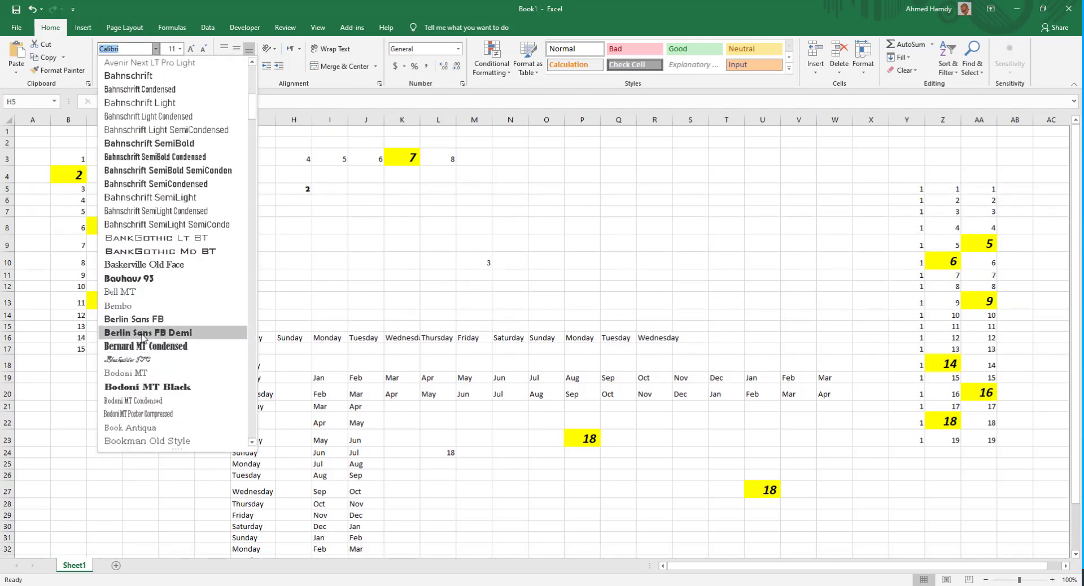
{"action": "left_click", "coordinate": [140, 350]}
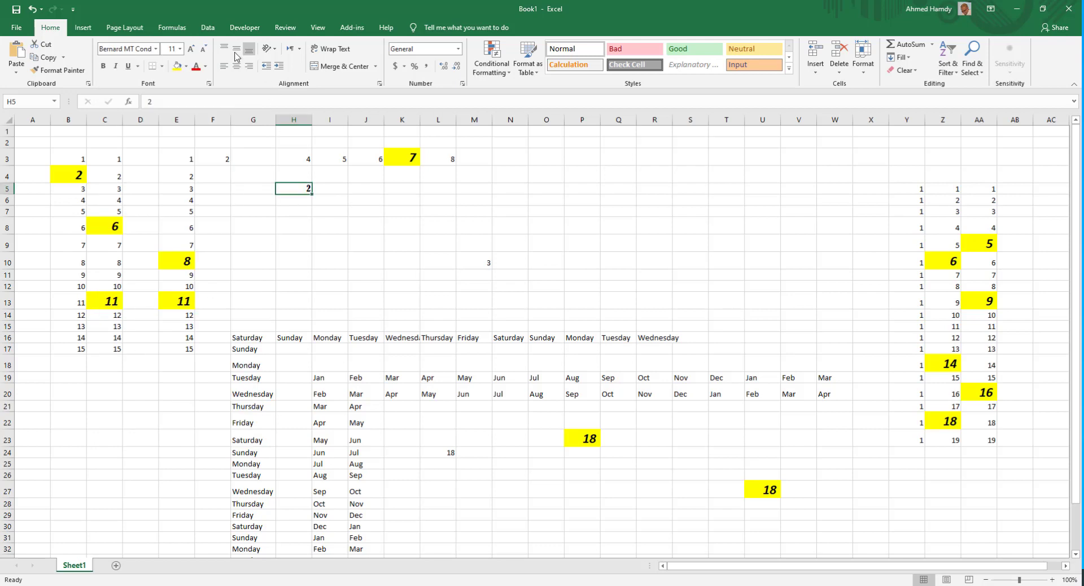
Set the 2's font size to 24, toggling Bold on and back off
{"action": "left_click", "coordinate": [192, 54]}
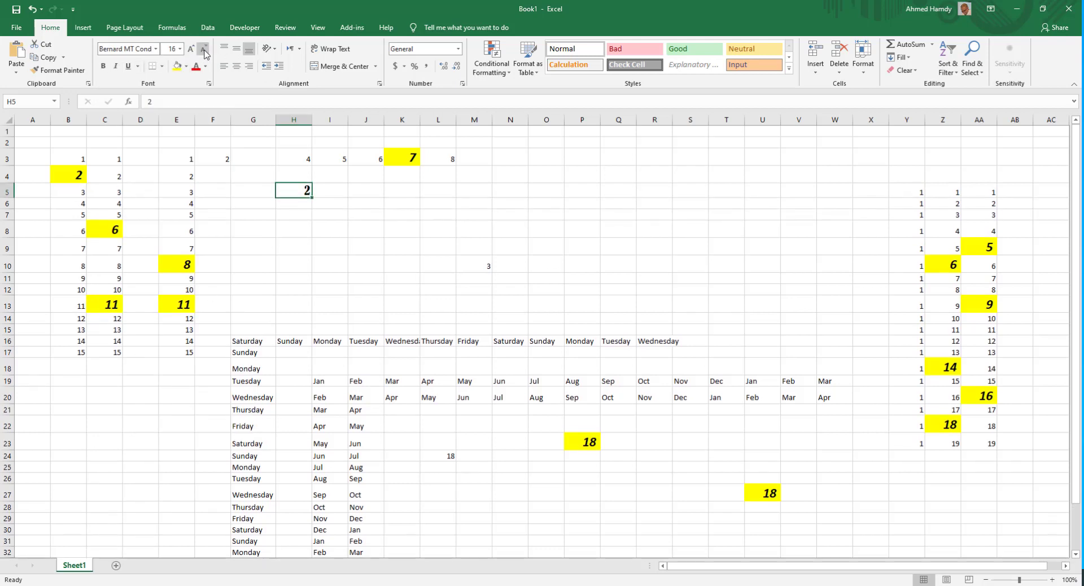
{"action": "left_click", "coordinate": [204, 49]}
{"action": "left_click", "coordinate": [203, 49]}
{"action": "left_click", "coordinate": [179, 49]}
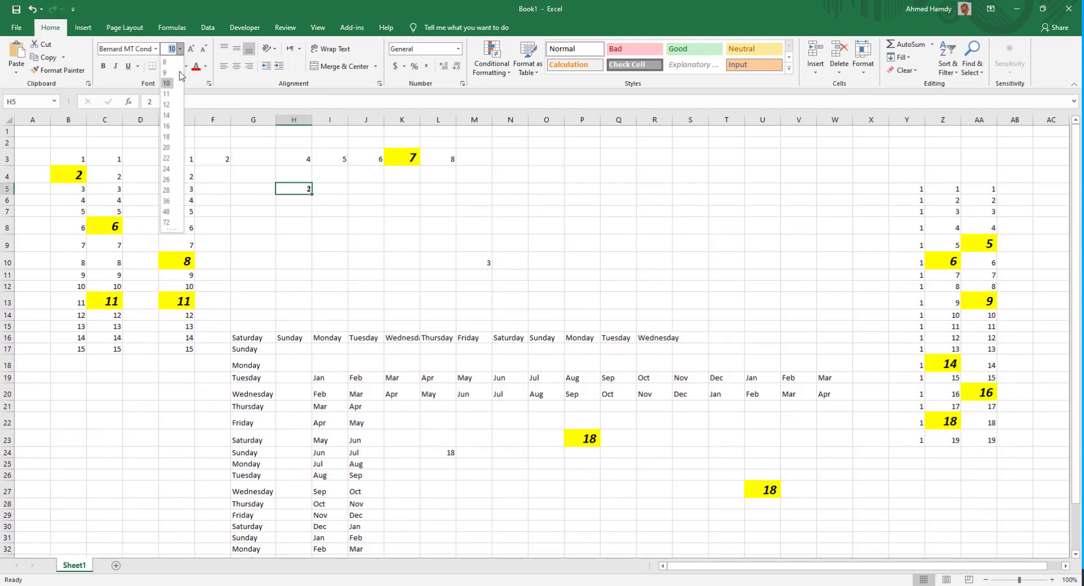
{"action": "left_click", "coordinate": [166, 168]}
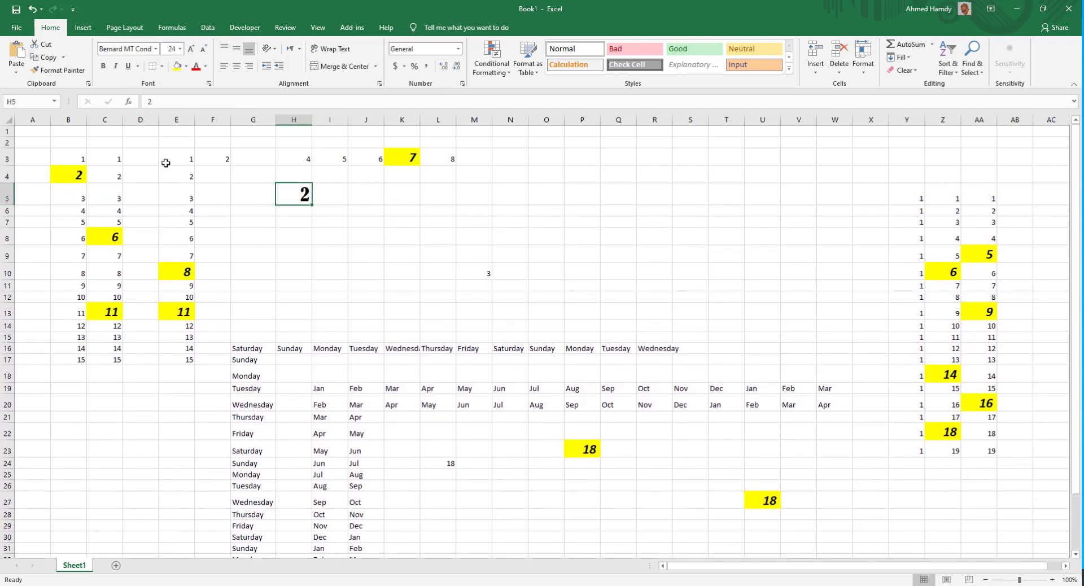
{"action": "left_click", "coordinate": [105, 68]}
{"action": "left_click", "coordinate": [105, 68]}
Enlarge the 4 in H3 to size 16, toggling italic on and off
{"action": "left_click", "coordinate": [311, 162]}
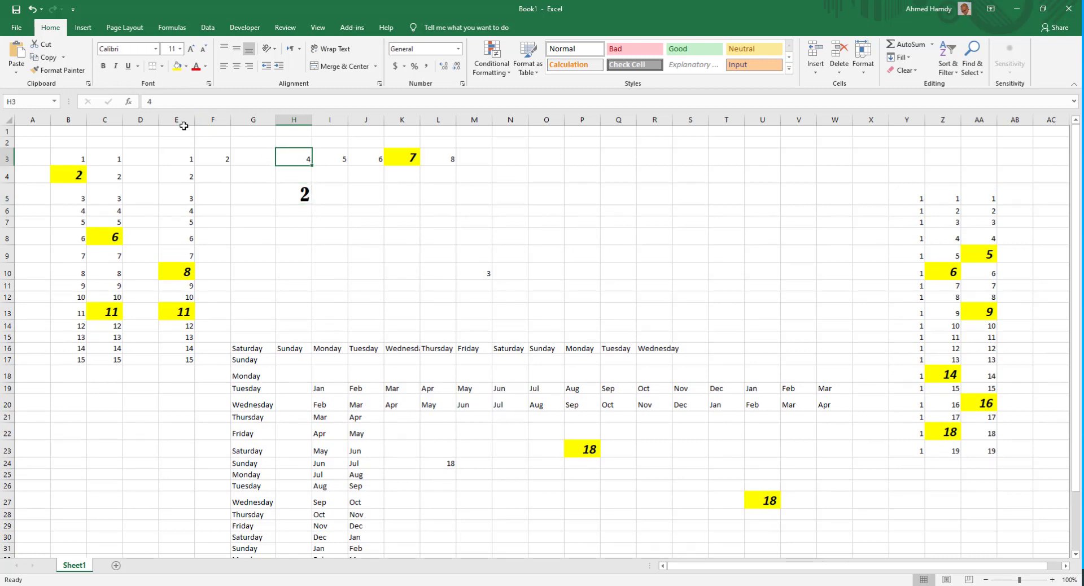
{"action": "left_click", "coordinate": [191, 49]}
{"action": "left_click", "coordinate": [191, 49]}
{"action": "left_click", "coordinate": [190, 48]}
{"action": "left_click", "coordinate": [117, 67]}
{"action": "left_click", "coordinate": [116, 67]}
Give the 4 a single underline after trying a double underline
{"action": "left_click", "coordinate": [130, 66]}
{"action": "left_click", "coordinate": [136, 66]}
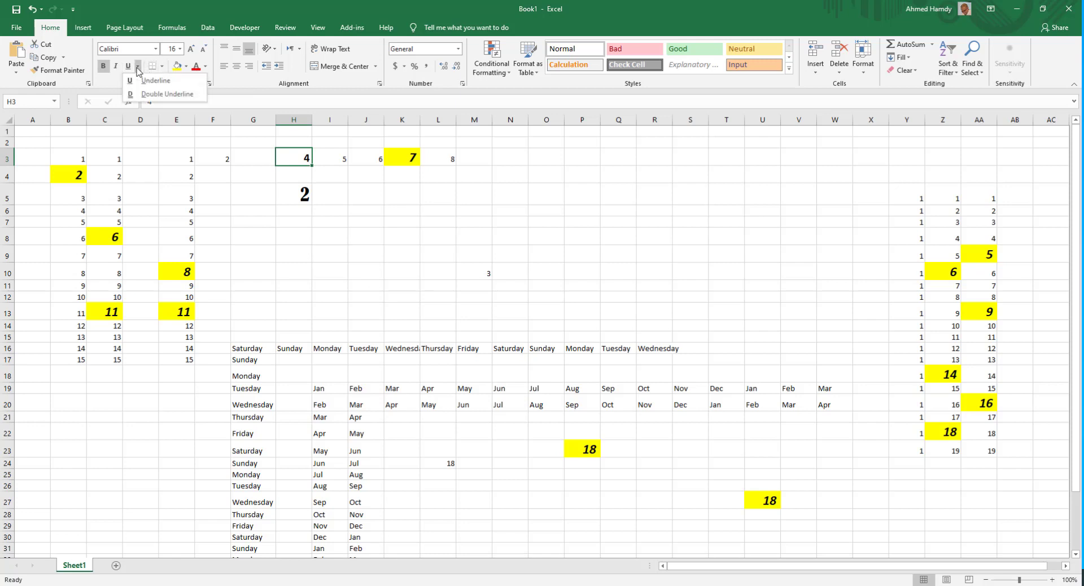
{"action": "left_click", "coordinate": [144, 94]}
{"action": "left_click", "coordinate": [137, 66]}
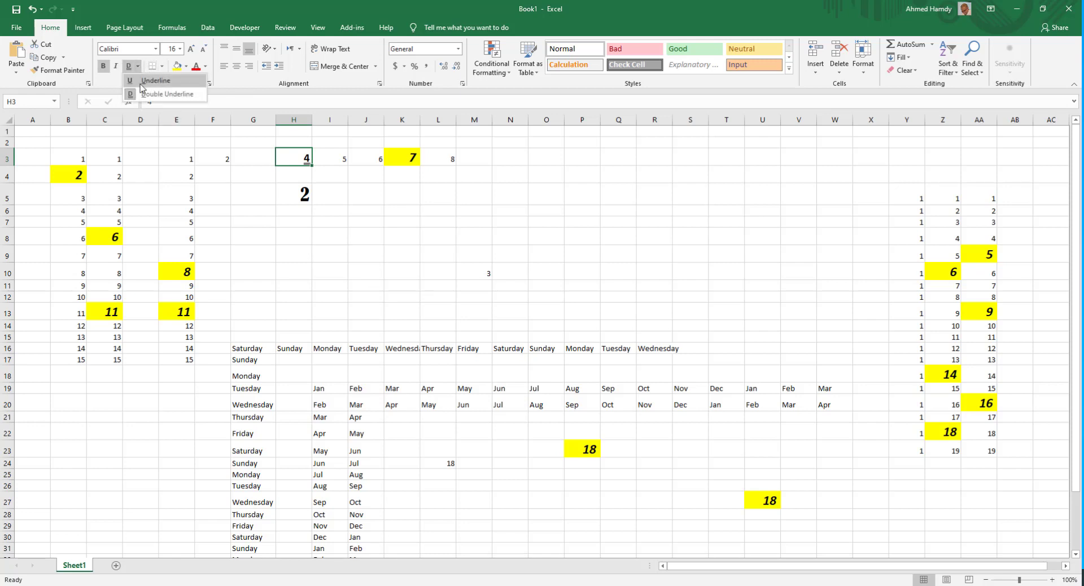
{"action": "left_click", "coordinate": [142, 80]}
{"action": "left_click", "coordinate": [282, 212]}
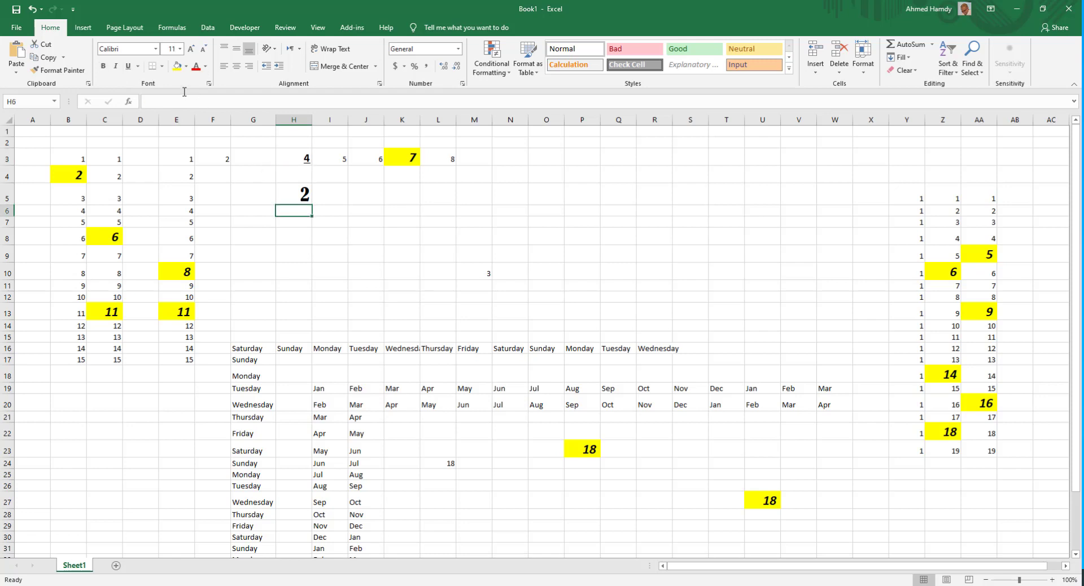
{"action": "left_click", "coordinate": [503, 250]}
{"action": "left_click", "coordinate": [489, 210]}
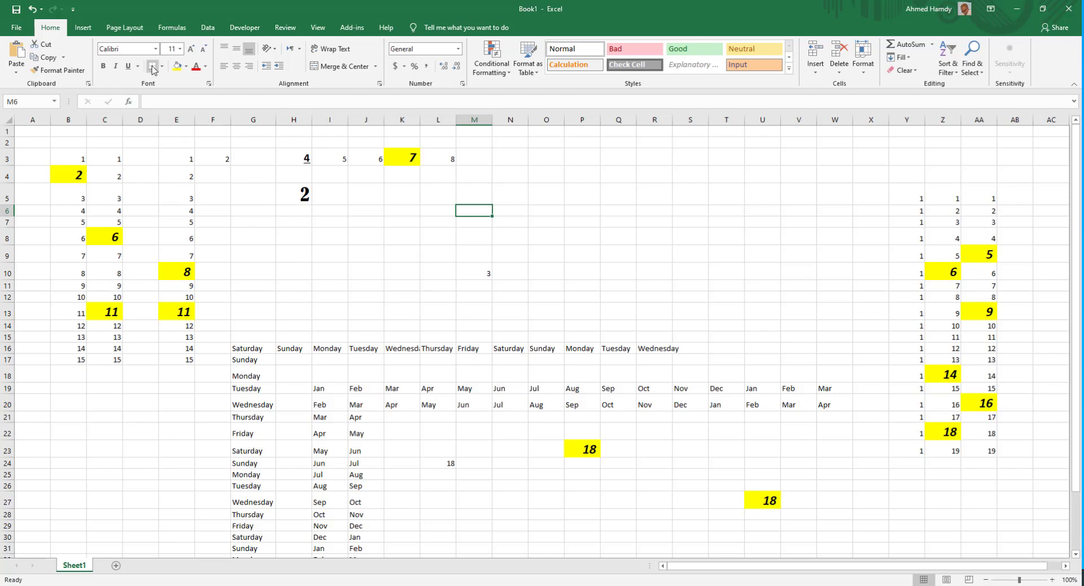
Select the month table H18:O31 and apply All Borders
{"action": "left_click", "coordinate": [125, 154]}
{"action": "left_click_drag", "start_coordinate": [163, 185], "coordinate": [213, 259]}
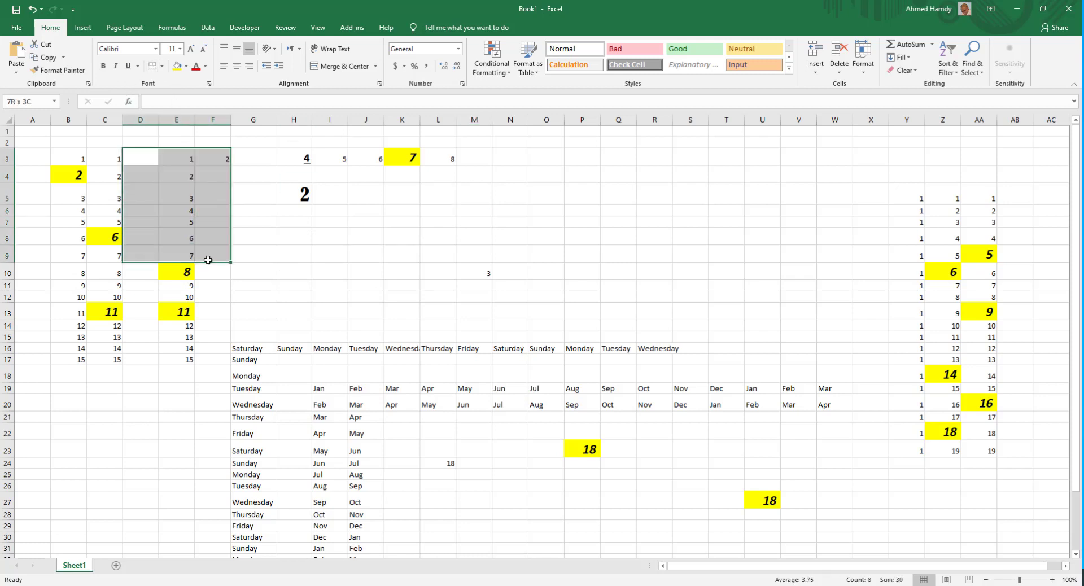
{"action": "left_click_drag", "start_coordinate": [300, 377], "coordinate": [552, 551]}
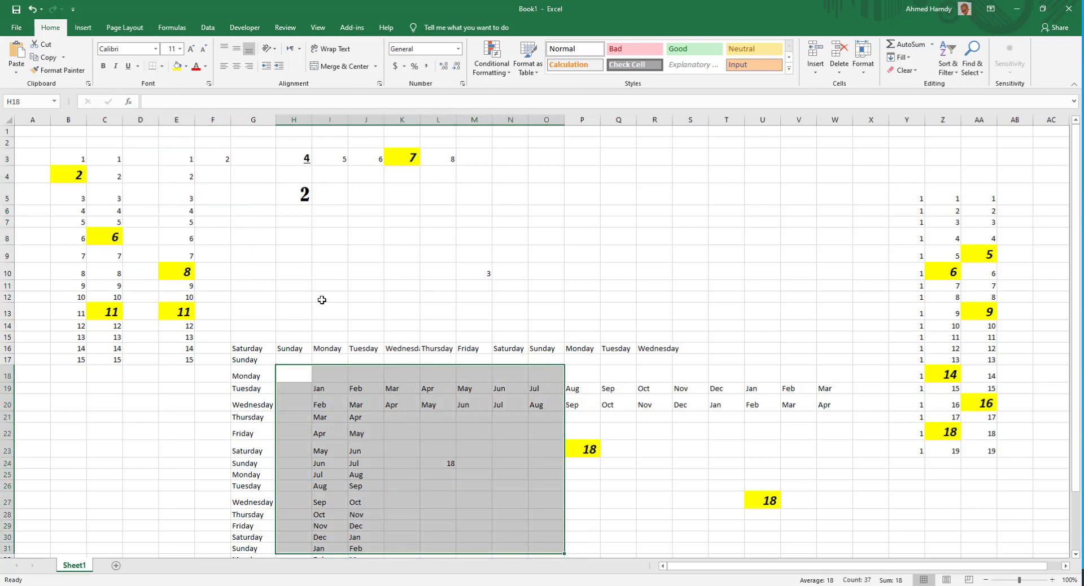
{"action": "left_click", "coordinate": [162, 66]}
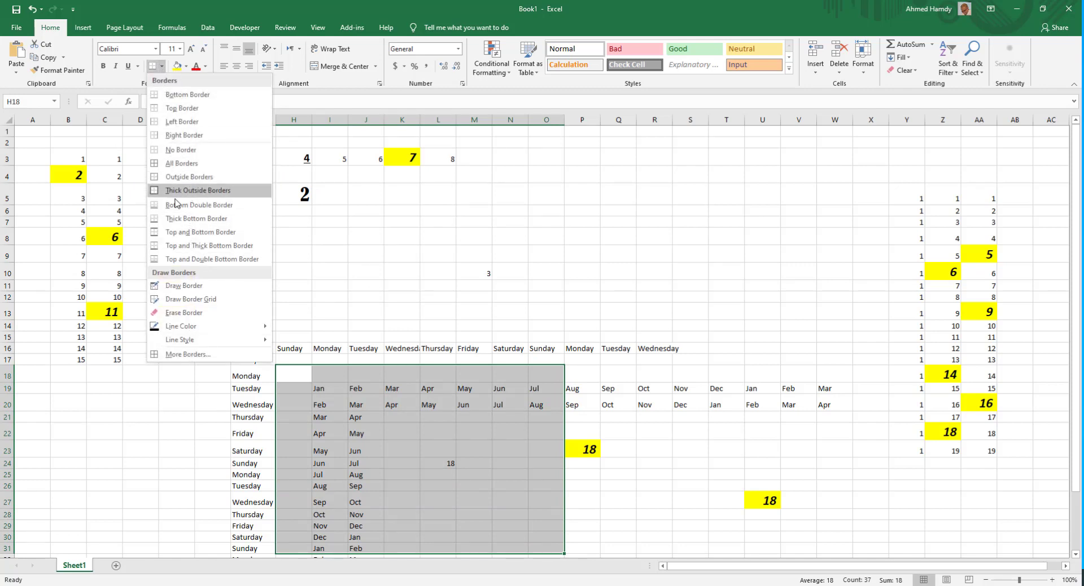
{"action": "left_click", "coordinate": [174, 164]}
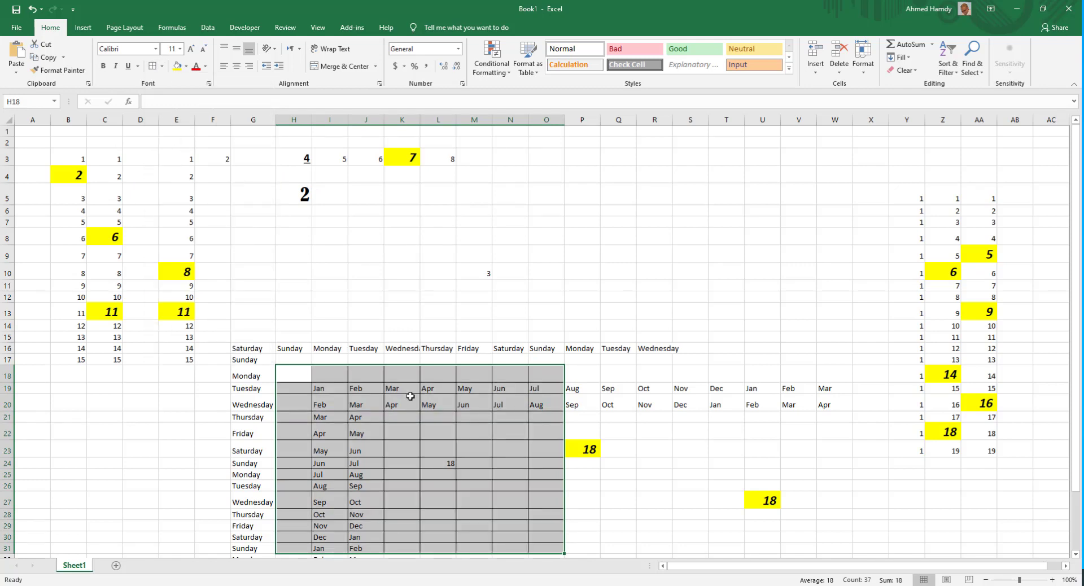
Add a thick outside border around the table and inspect the result
{"action": "scroll", "coordinate": [454, 439], "scroll_direction": "down", "scroll_amount": 2}
{"action": "left_click", "coordinate": [162, 66]}
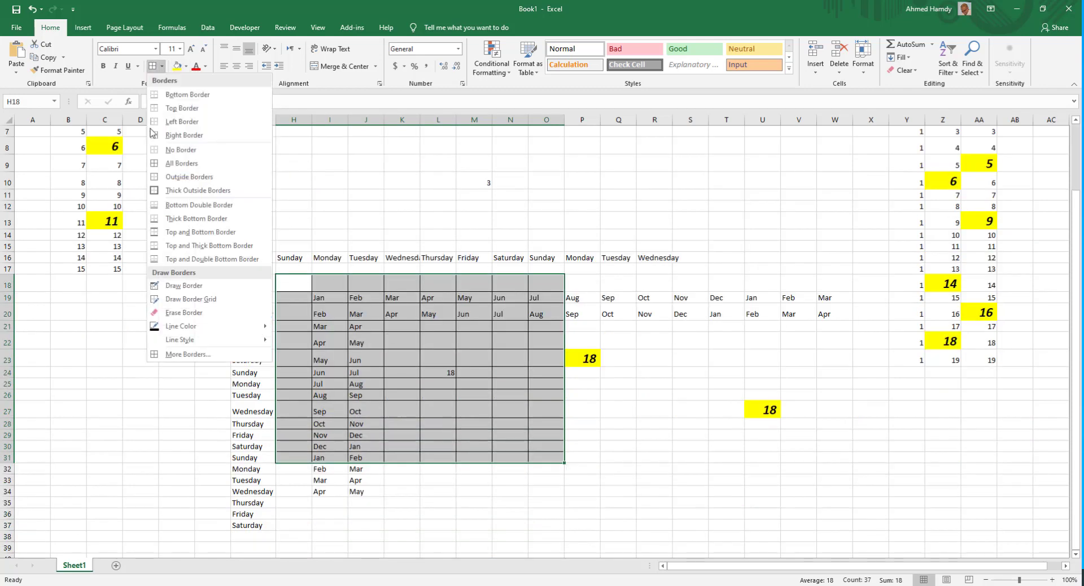
{"action": "left_click", "coordinate": [186, 155]}
{"action": "left_click", "coordinate": [438, 338]}
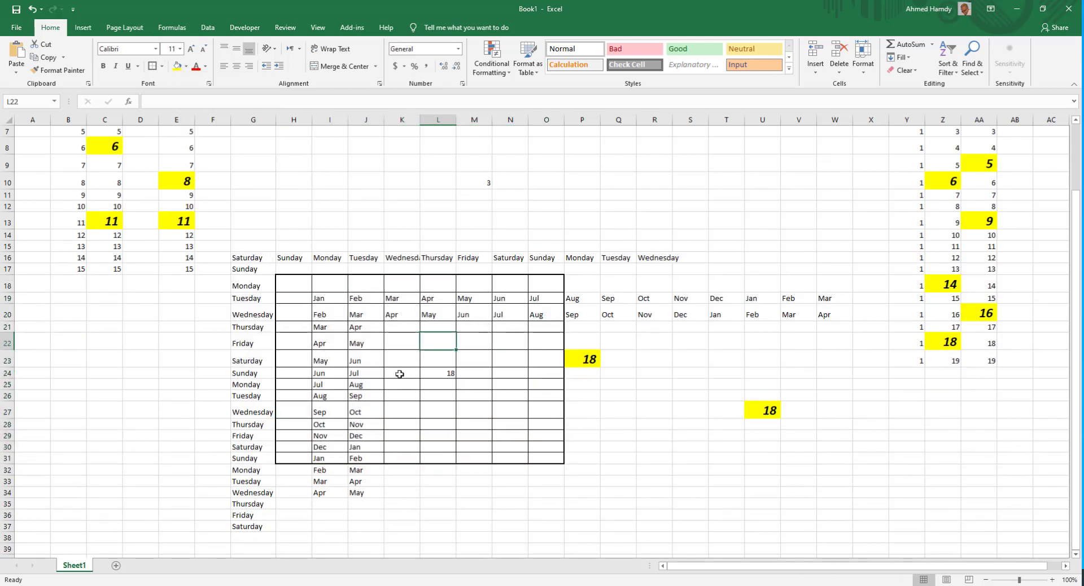
{"action": "left_click_drag", "start_coordinate": [287, 281], "coordinate": [539, 294]}
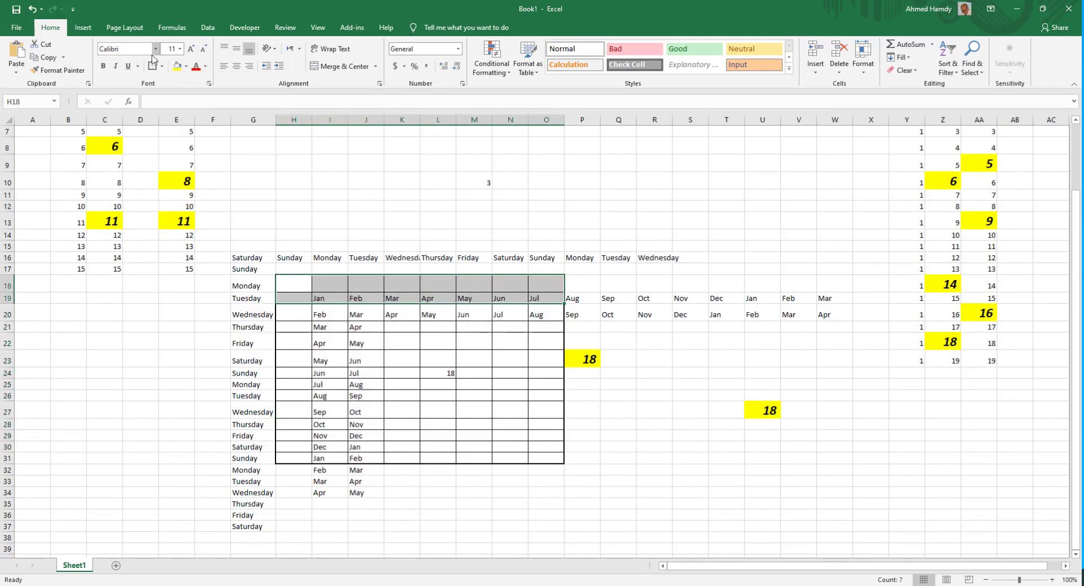
{"action": "left_click_drag", "start_coordinate": [293, 282], "coordinate": [300, 457]}
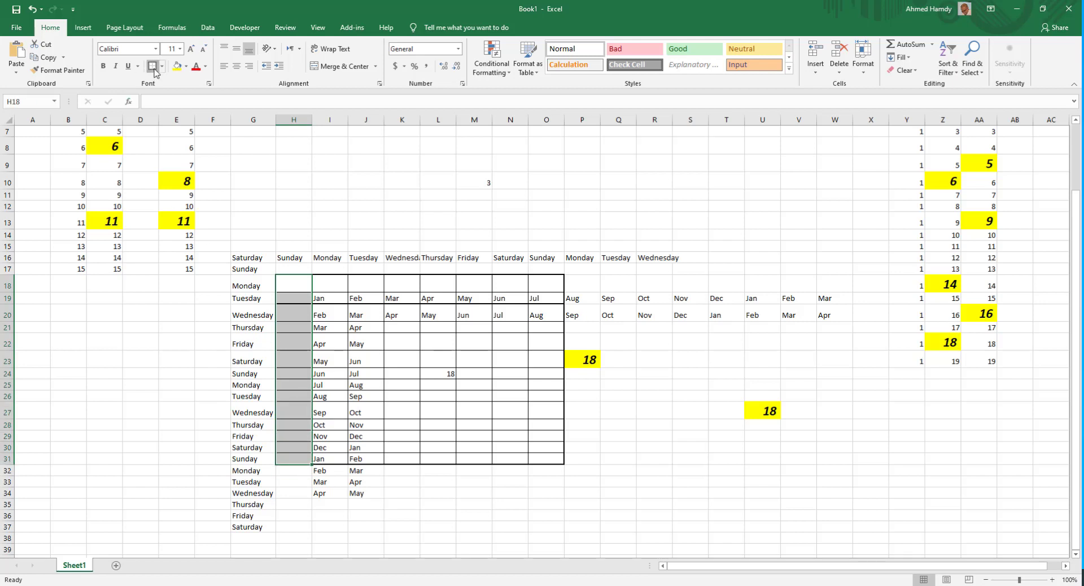
{"action": "left_click", "coordinate": [373, 362]}
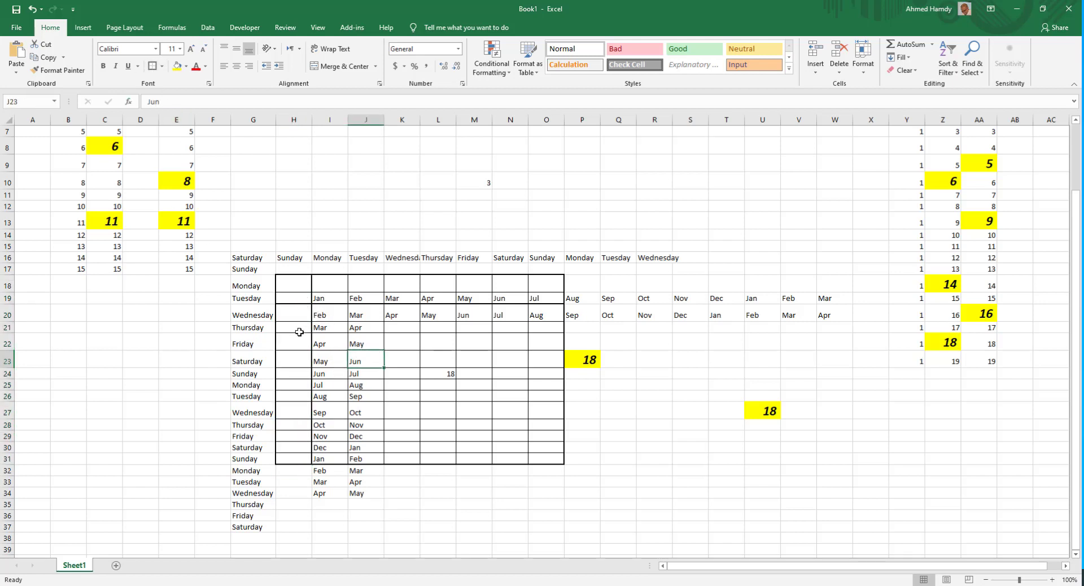
{"action": "left_click", "coordinate": [162, 66]}
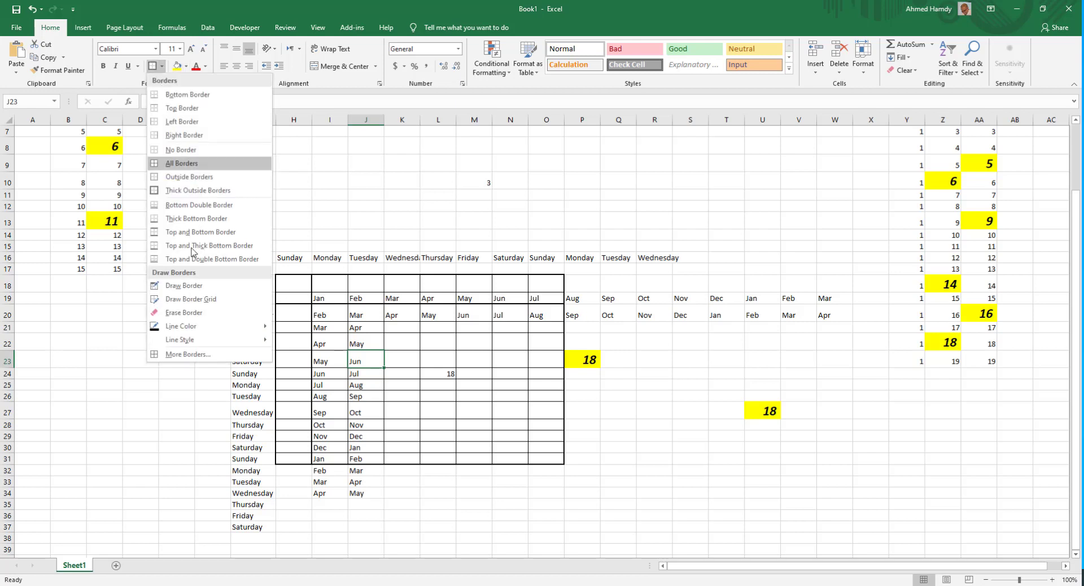
Pick an orange line colour and redraw the table's right and top edges with it
{"action": "left_click", "coordinate": [295, 281]}
{"action": "left_click_drag", "start_coordinate": [295, 281], "coordinate": [540, 456]}
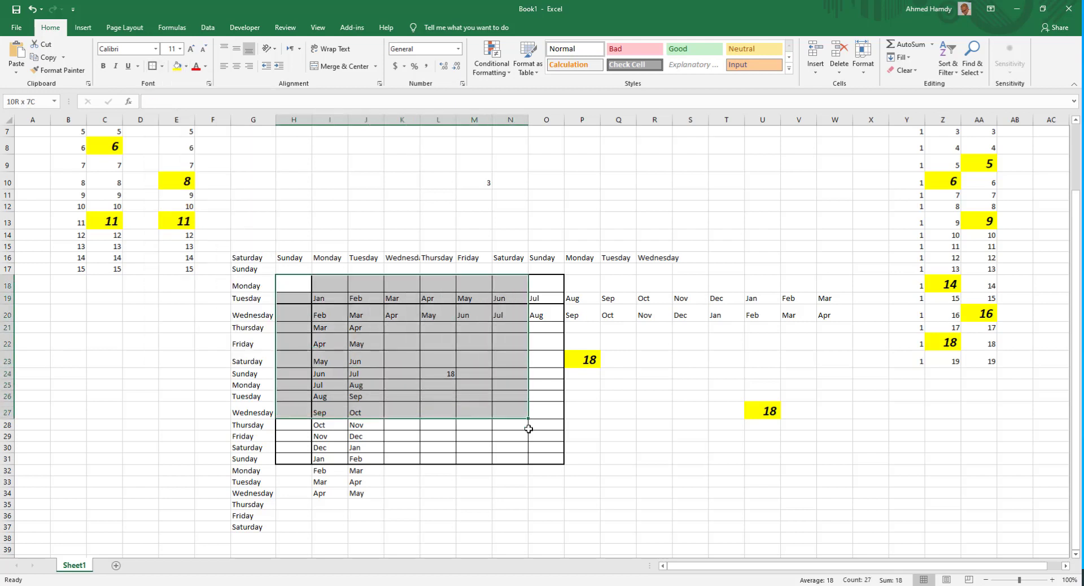
{"action": "left_click", "coordinate": [161, 66]}
{"action": "mouse_move", "coordinate": [244, 336]}
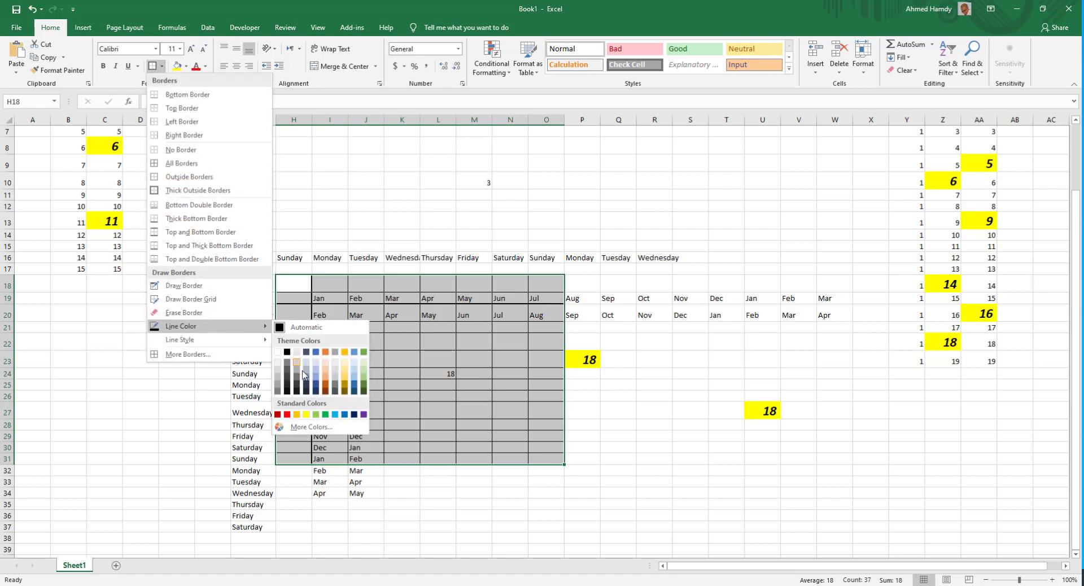
{"action": "left_click", "coordinate": [326, 387]}
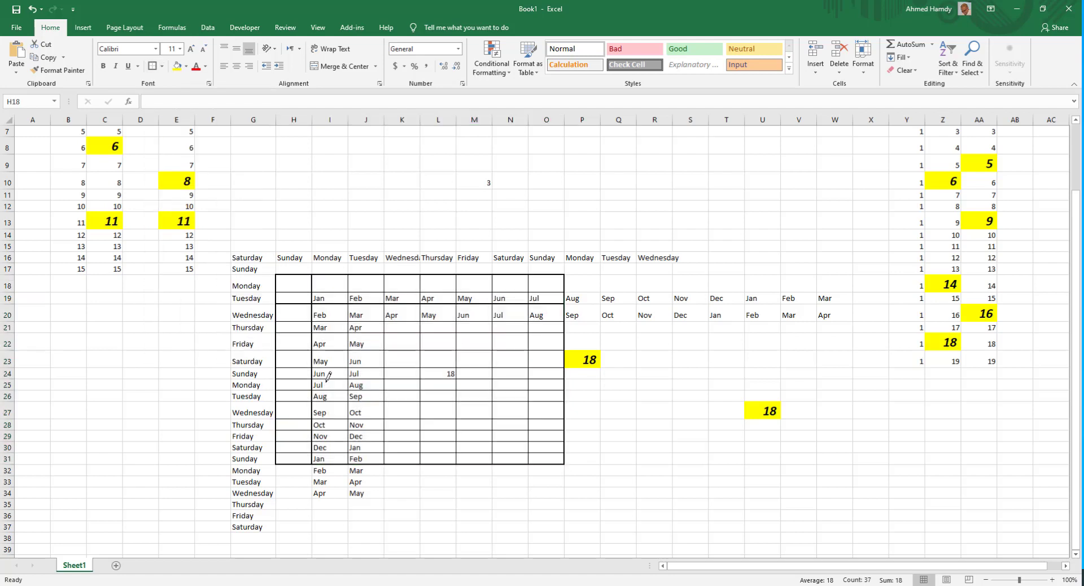
{"action": "left_click", "coordinate": [564, 288]}
{"action": "left_click", "coordinate": [564, 342]}
{"action": "left_click", "coordinate": [294, 274]}
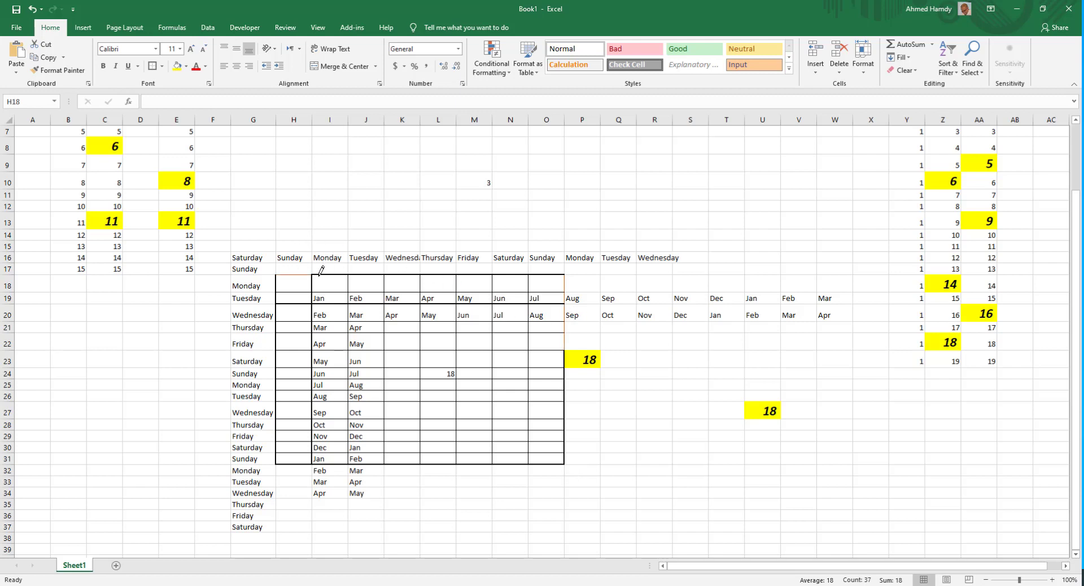
Draw dash-dot orange borders at the top of H18, around I17 and left of K11
{"action": "left_click", "coordinate": [162, 66]}
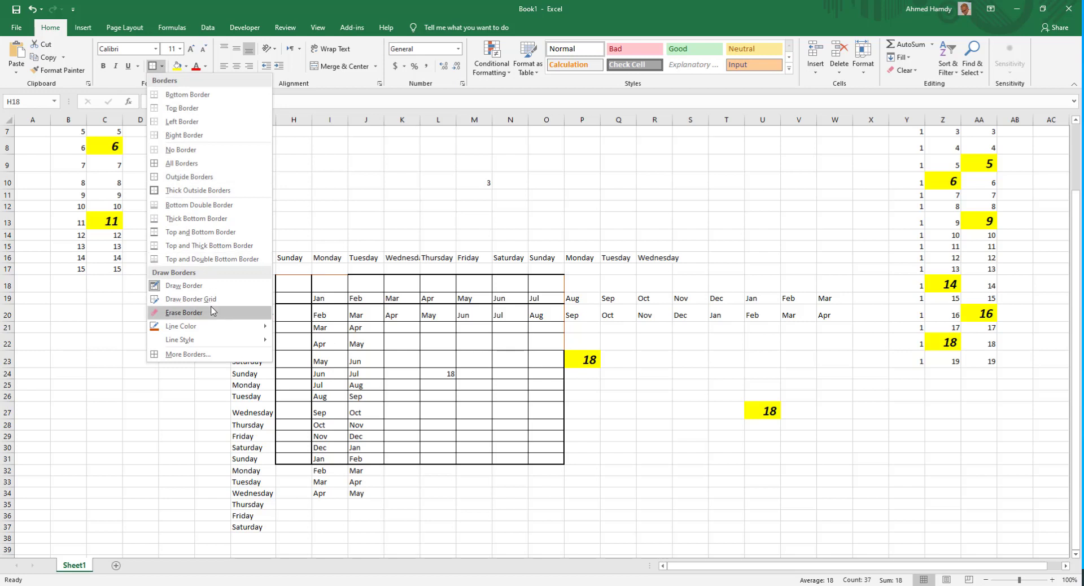
{"action": "mouse_move", "coordinate": [186, 339]}
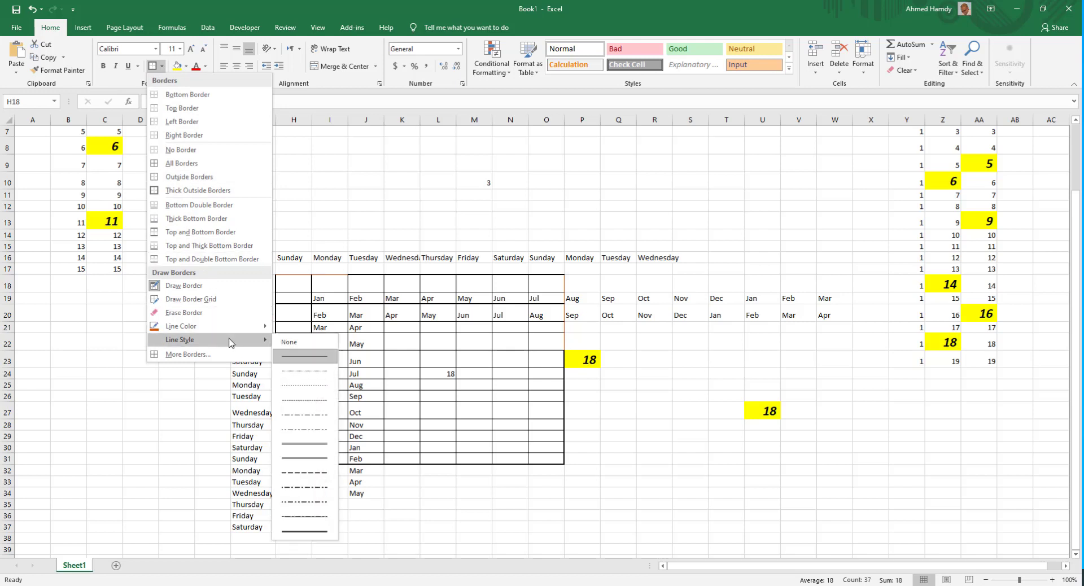
{"action": "left_click", "coordinate": [295, 517]}
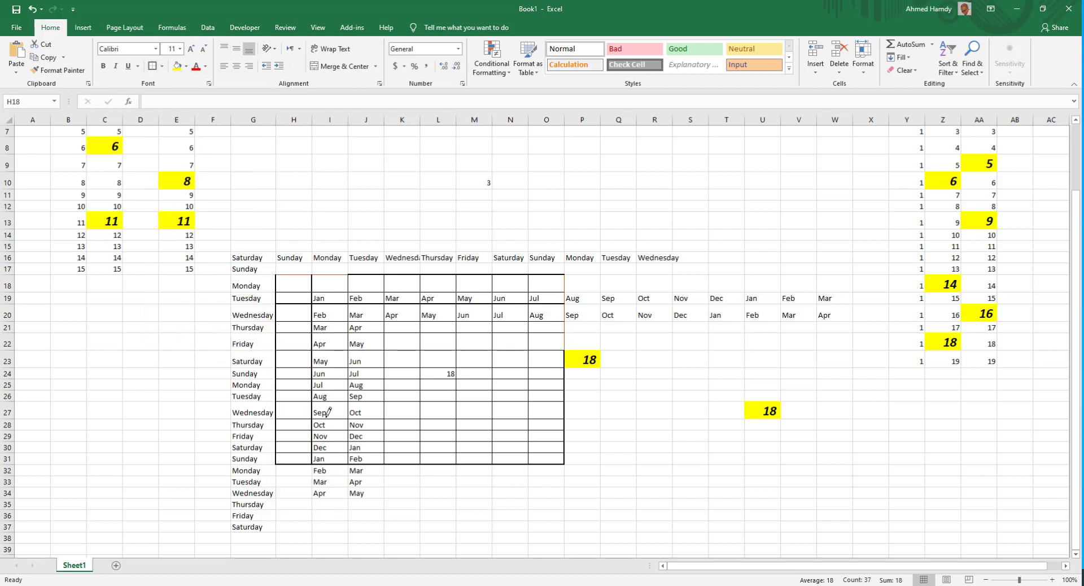
{"action": "left_click", "coordinate": [305, 275]}
{"action": "left_click", "coordinate": [325, 269]}
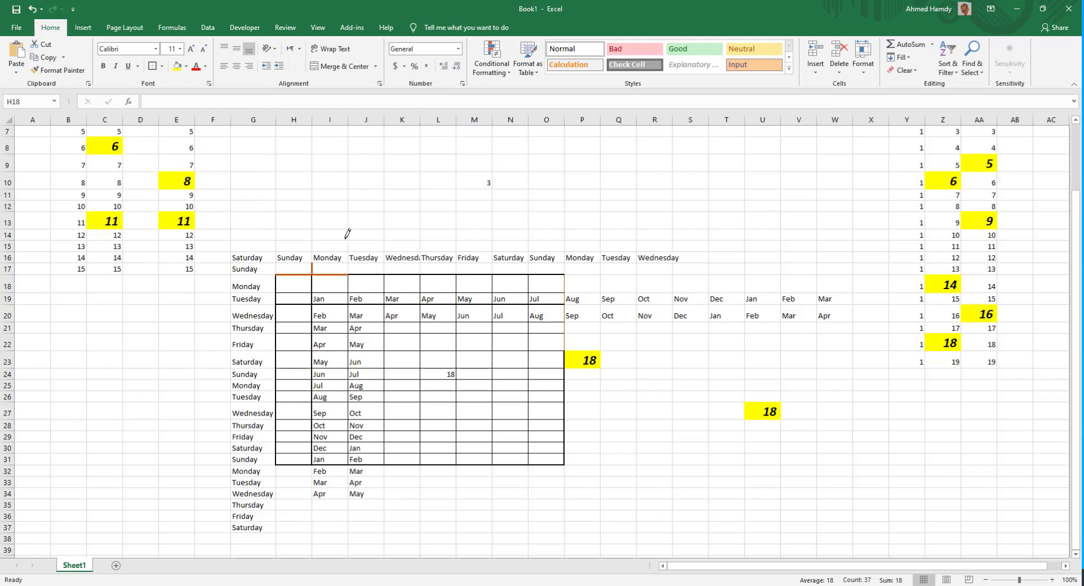
{"action": "left_click", "coordinate": [384, 194]}
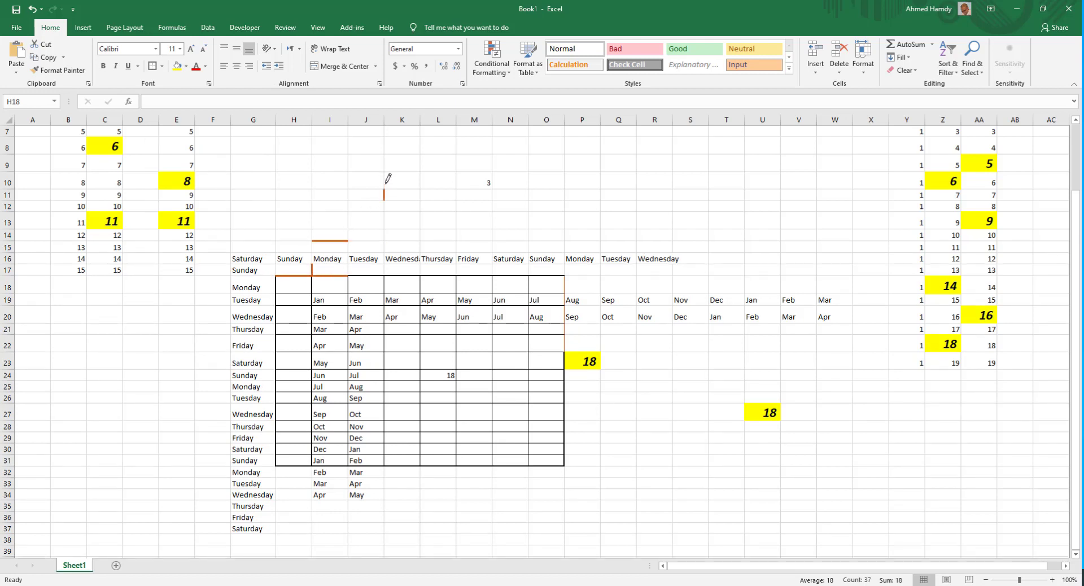
Erase the orange border lines beside K10/K11 and under I14
{"action": "left_click", "coordinate": [162, 66]}
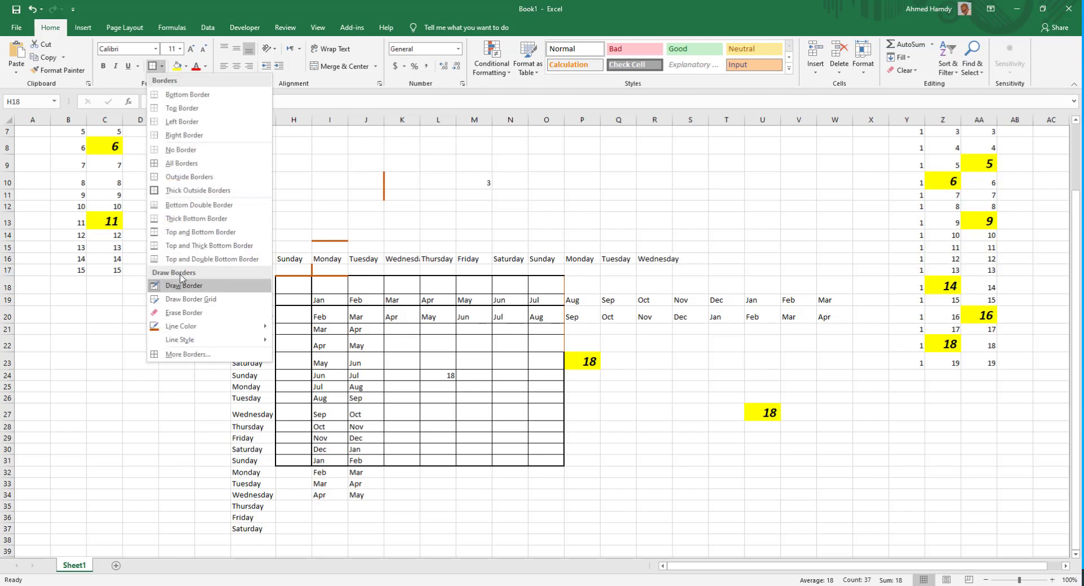
{"action": "mouse_move", "coordinate": [203, 332]}
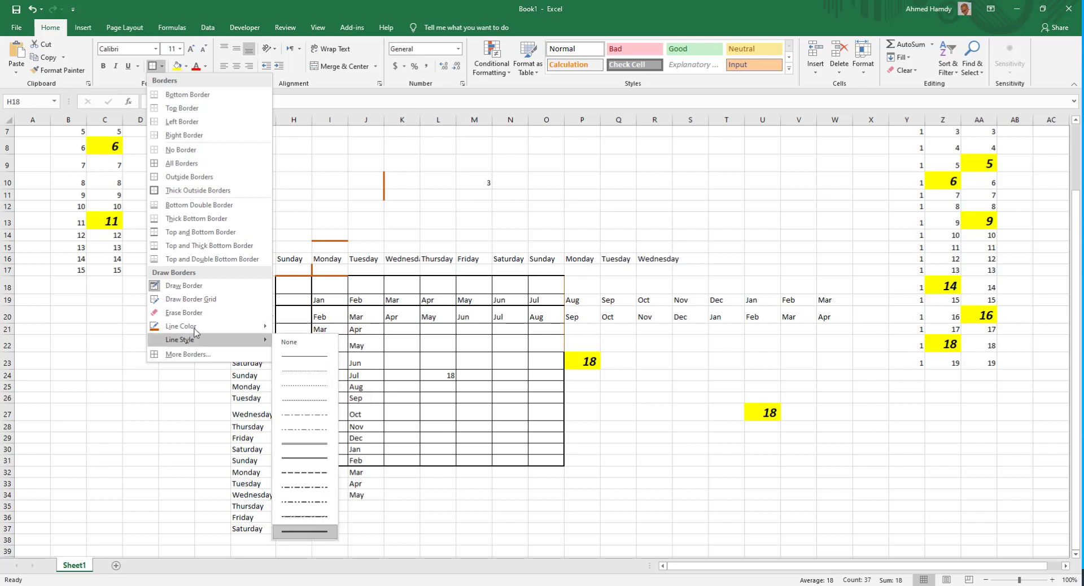
{"action": "left_click", "coordinate": [182, 312]}
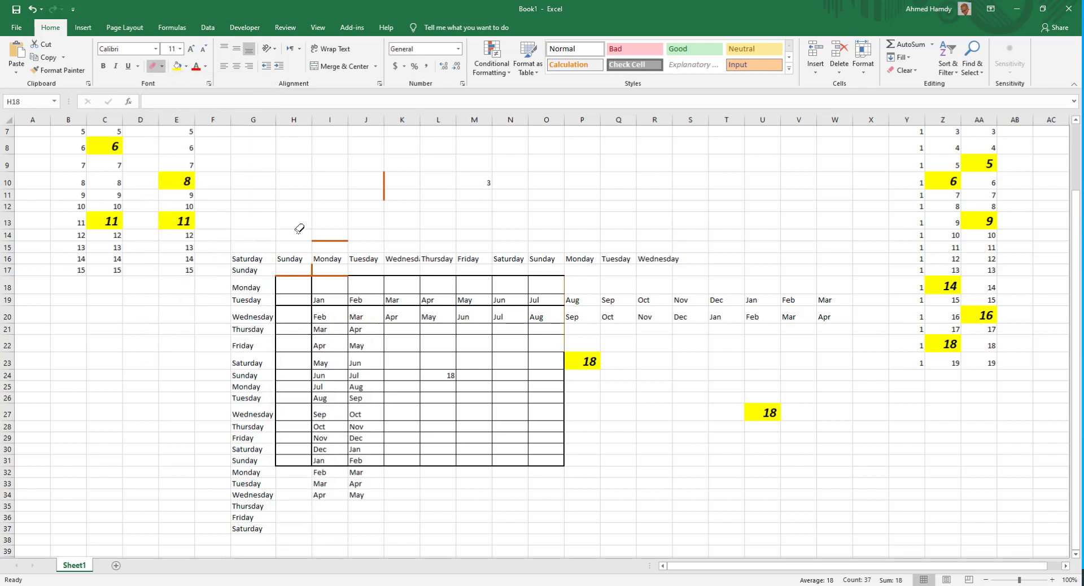
{"action": "left_click", "coordinate": [388, 181]}
{"action": "left_click", "coordinate": [384, 195]}
{"action": "left_click", "coordinate": [338, 236]}
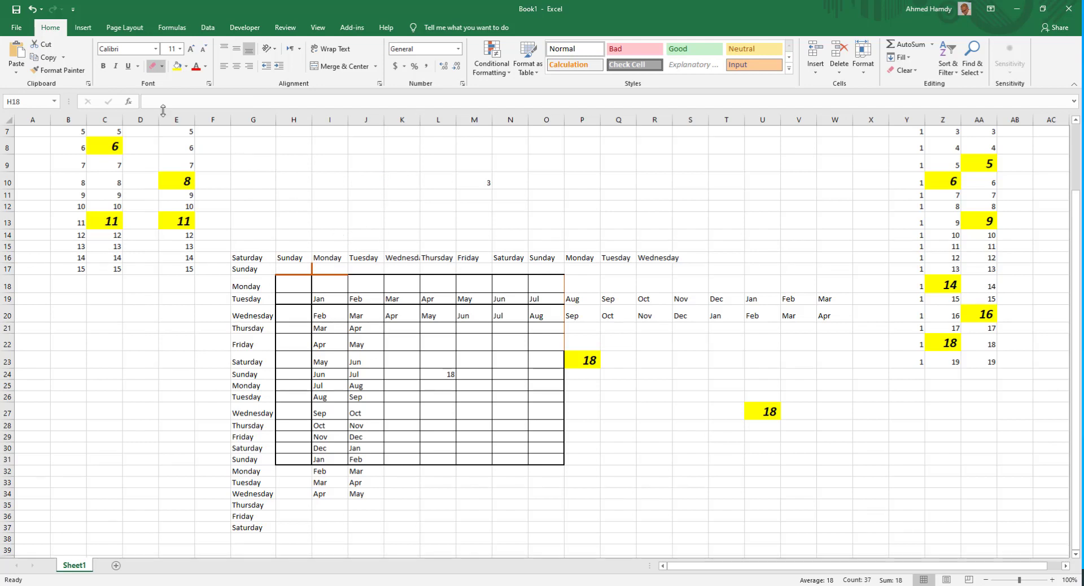
Erase every border across the month table H18:O31 and the H16:L22 area
{"action": "left_click", "coordinate": [161, 66]}
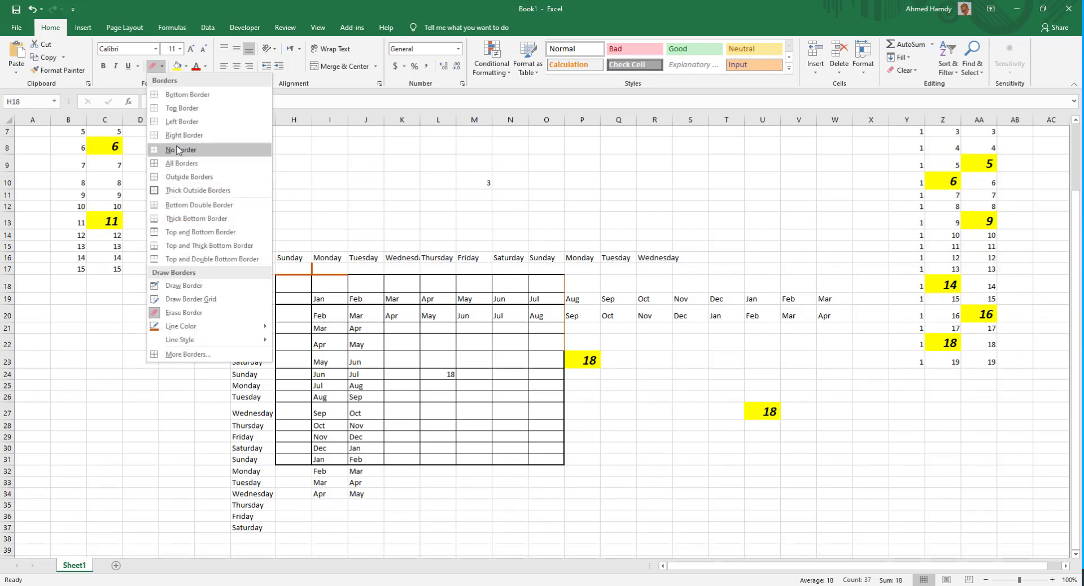
{"action": "left_click", "coordinate": [184, 312]}
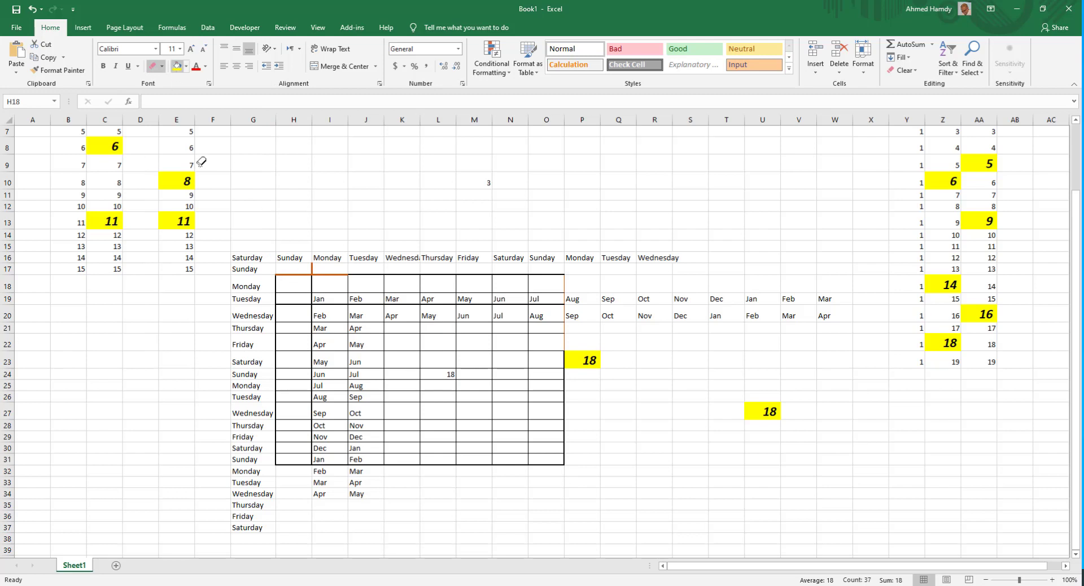
{"action": "left_click_drag", "start_coordinate": [295, 276], "coordinate": [568, 473]}
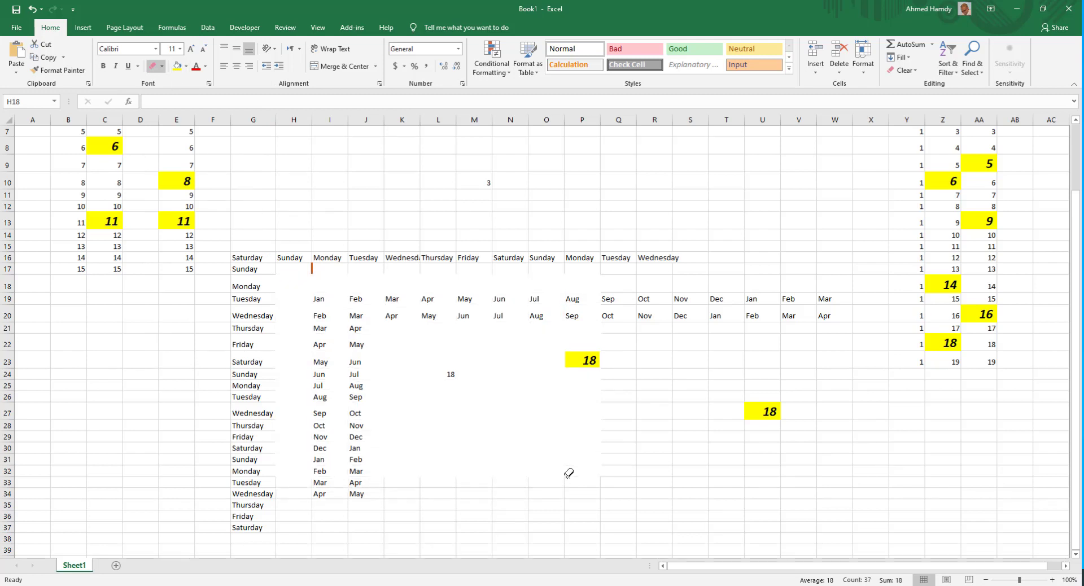
{"action": "left_click_drag", "start_coordinate": [286, 253], "coordinate": [446, 340]}
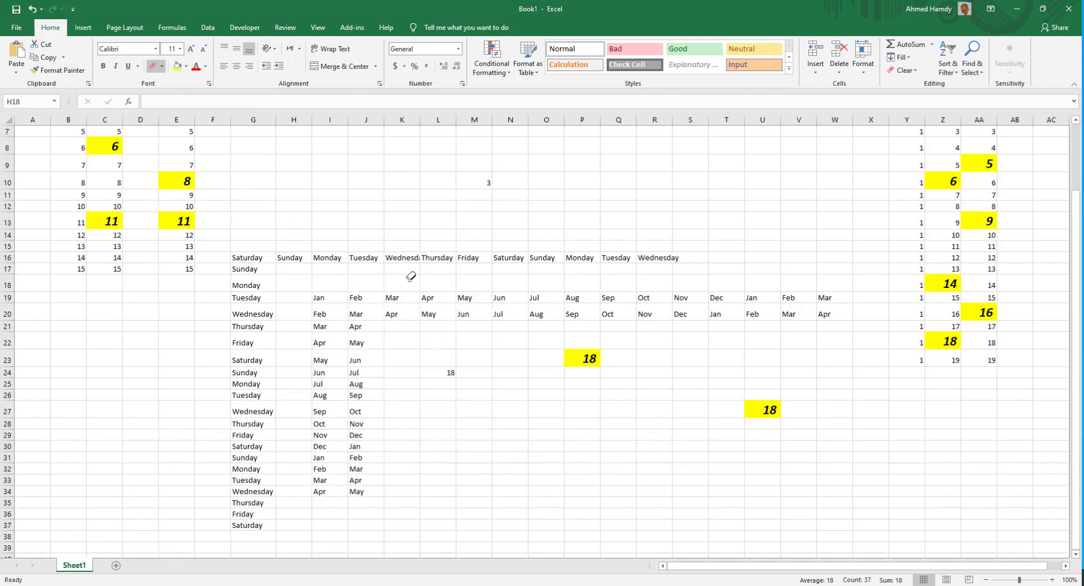
Clear all remaining borders from the table range H18:P33
{"action": "left_click", "coordinate": [162, 66]}
{"action": "left_click", "coordinate": [168, 150]}
{"action": "left_click", "coordinate": [334, 194]}
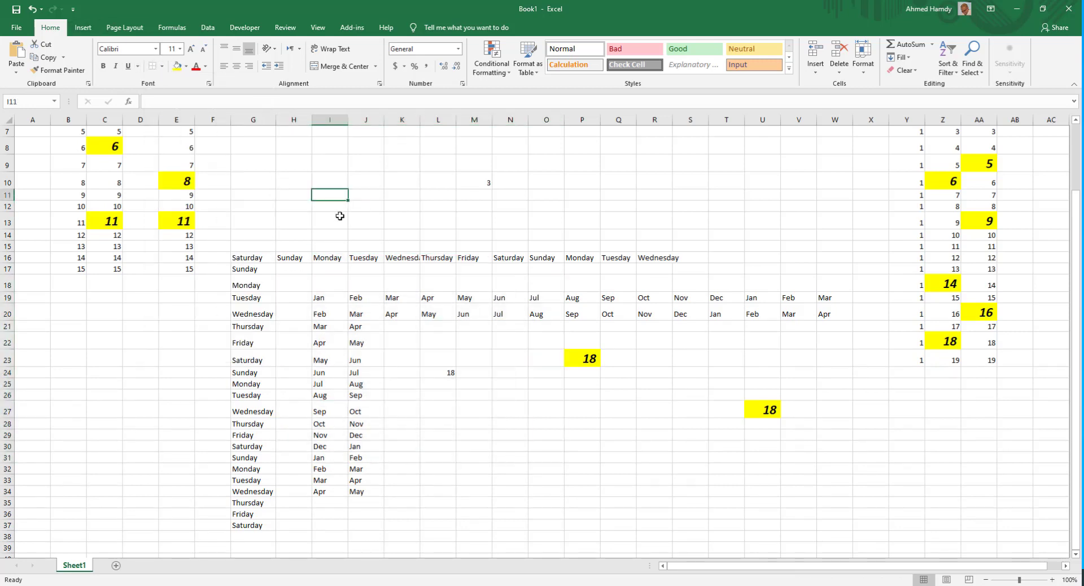
{"action": "left_click_drag", "start_coordinate": [293, 283], "coordinate": [585, 479]}
{"action": "left_click", "coordinate": [505, 425]}
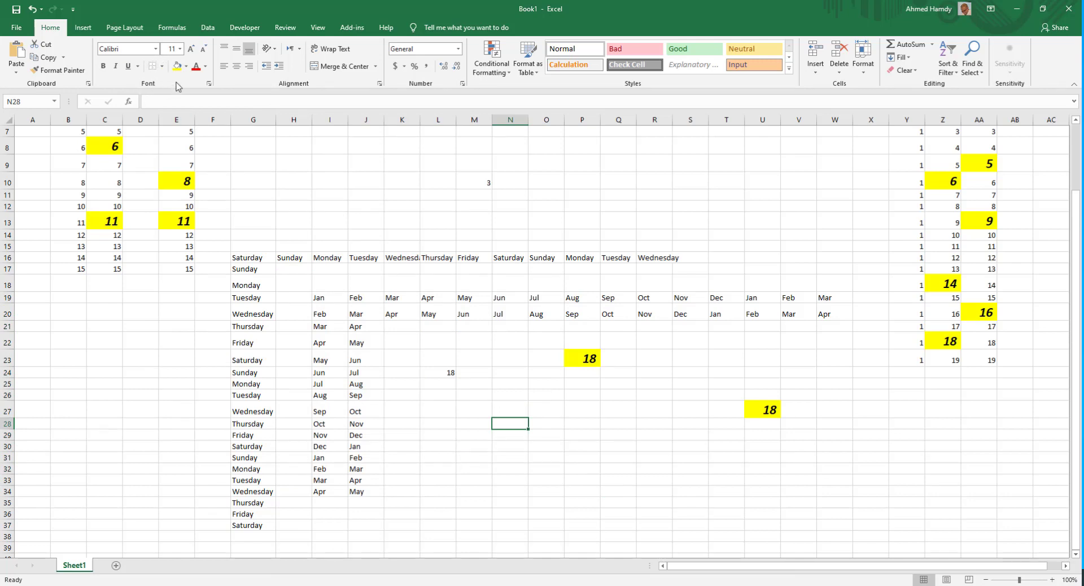
Fill cell H10 with grey and cell J9 with green
{"action": "left_click", "coordinate": [294, 179]}
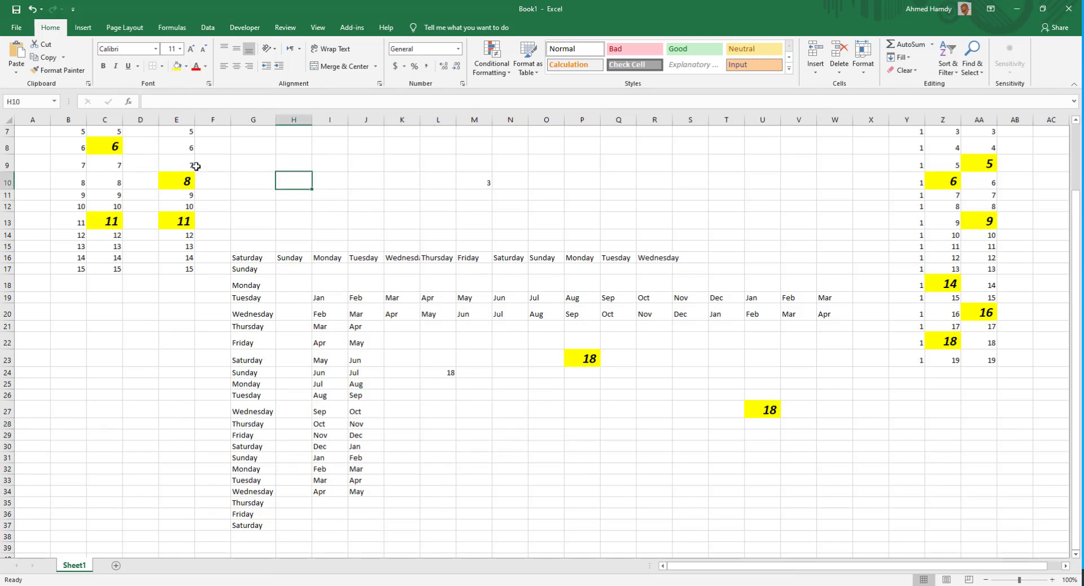
{"action": "left_click", "coordinate": [185, 67]}
{"action": "left_click", "coordinate": [200, 109]}
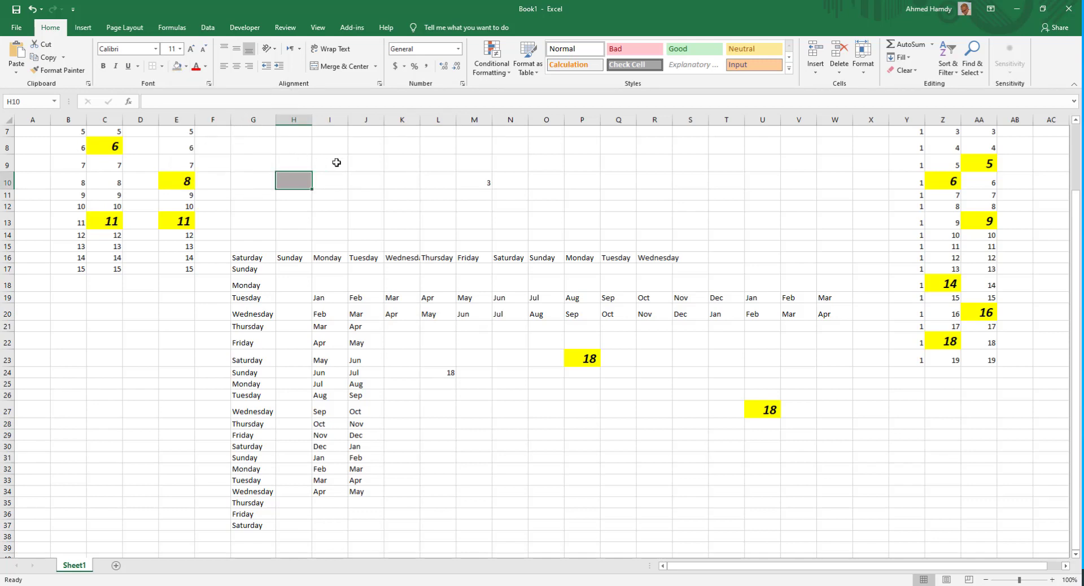
{"action": "left_click", "coordinate": [364, 162]}
{"action": "left_click", "coordinate": [186, 67]}
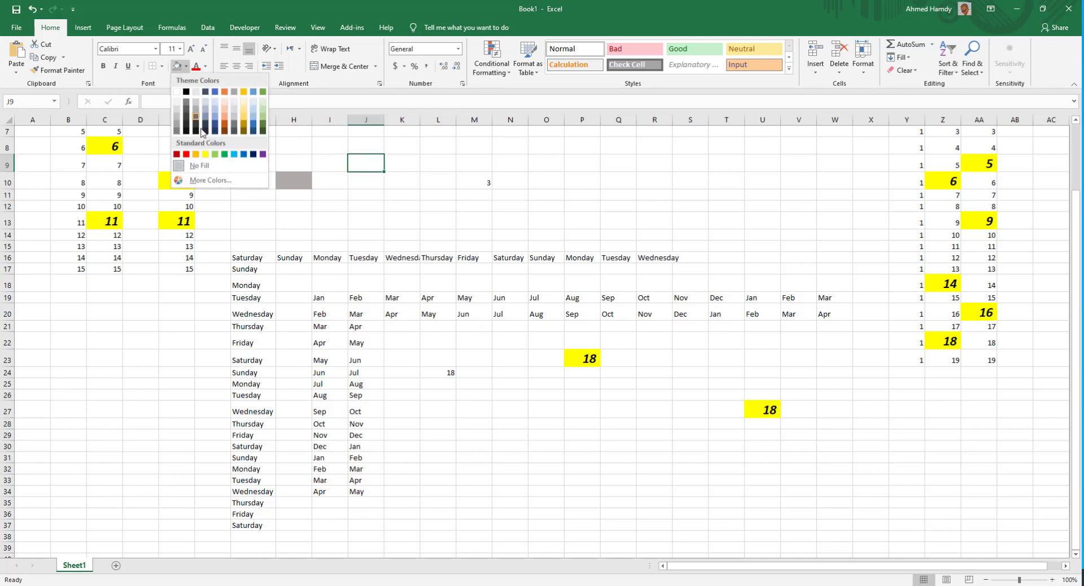
{"action": "left_click", "coordinate": [224, 154]}
{"action": "left_click", "coordinate": [368, 259]}
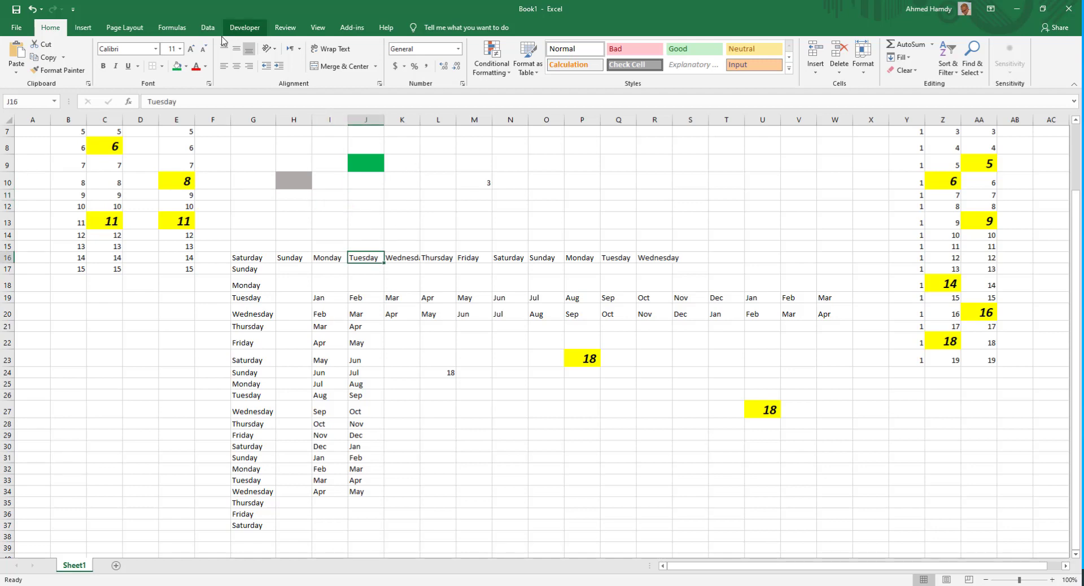
Make Tuesday in J16 red, bold and one font size larger
{"action": "left_click", "coordinate": [195, 66]}
{"action": "left_click", "coordinate": [104, 67]}
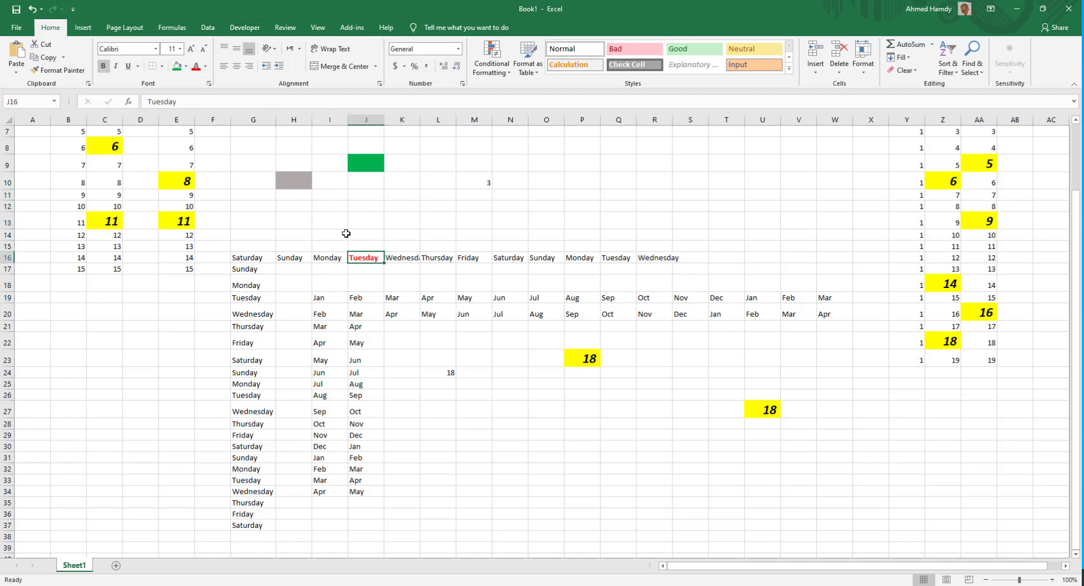
{"action": "left_click", "coordinate": [191, 49]}
{"action": "left_click", "coordinate": [191, 49]}
{"action": "left_click", "coordinate": [190, 49]}
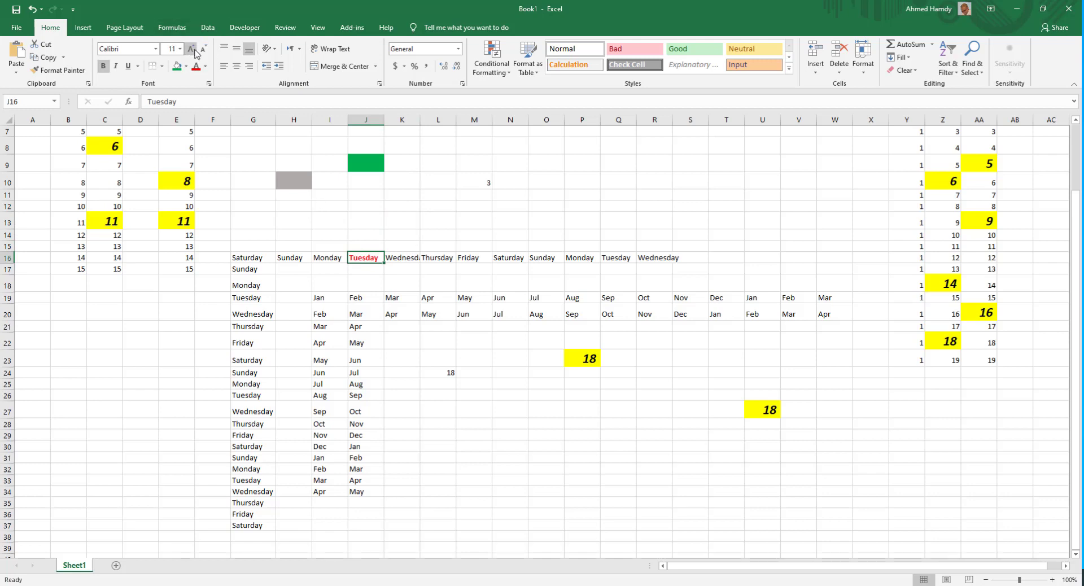
{"action": "left_click", "coordinate": [191, 49]}
{"action": "left_click", "coordinate": [191, 49]}
{"action": "left_click", "coordinate": [330, 246]}
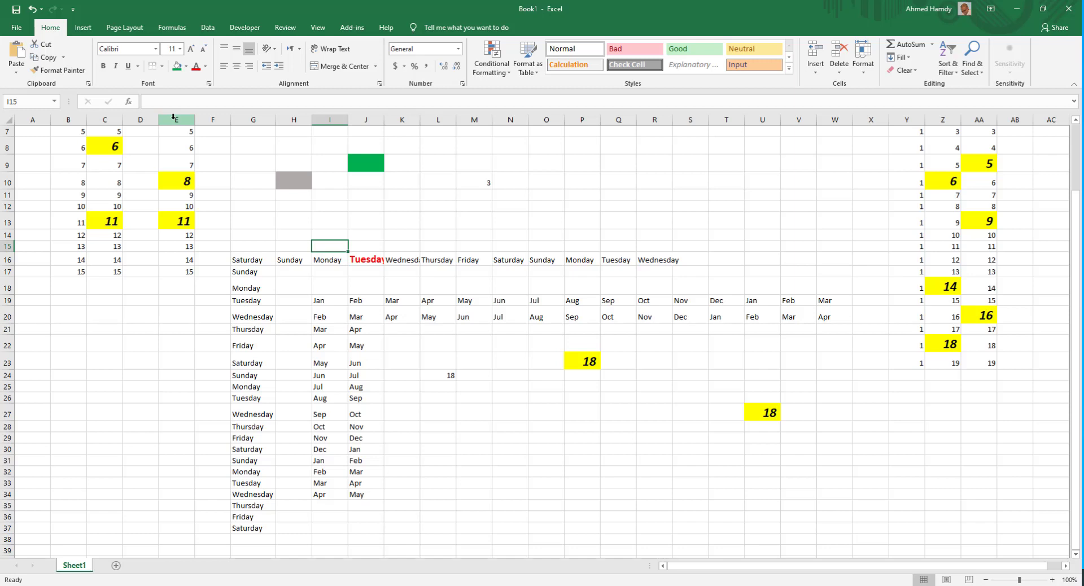
{"action": "left_click", "coordinate": [485, 181]}
{"action": "type", "text": "3"}
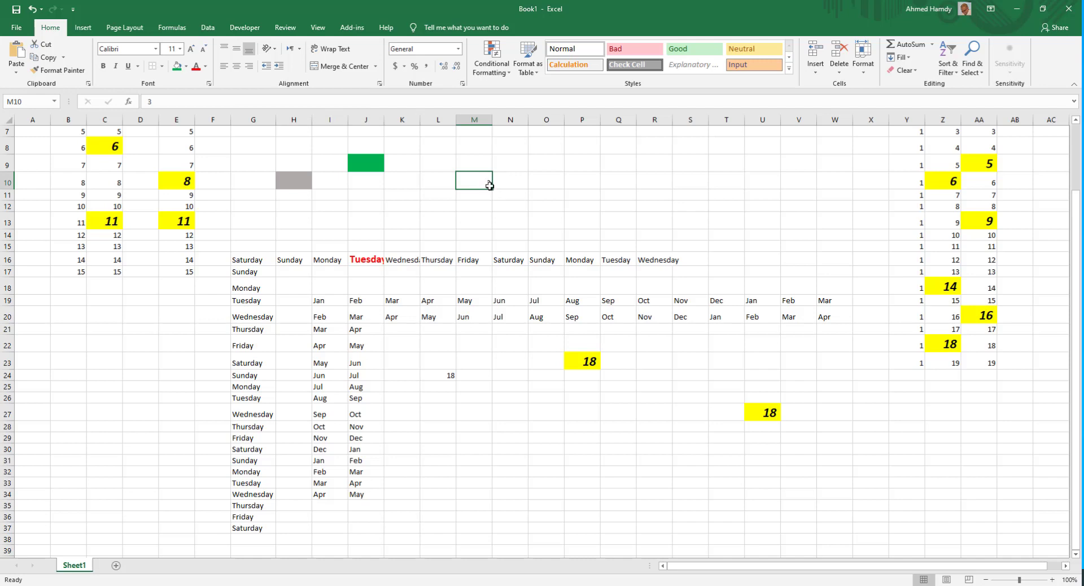
Centre the 3 in M10 horizontally and vertically after trying top and left alignment
{"action": "left_click", "coordinate": [236, 66]}
{"action": "left_click", "coordinate": [227, 50]}
{"action": "left_click", "coordinate": [224, 66]}
{"action": "left_click", "coordinate": [236, 66]}
{"action": "left_click", "coordinate": [249, 66]}
{"action": "left_click", "coordinate": [249, 49]}
{"action": "left_click", "coordinate": [237, 49]}
{"action": "left_click", "coordinate": [237, 66]}
{"action": "left_click", "coordinate": [516, 219]}
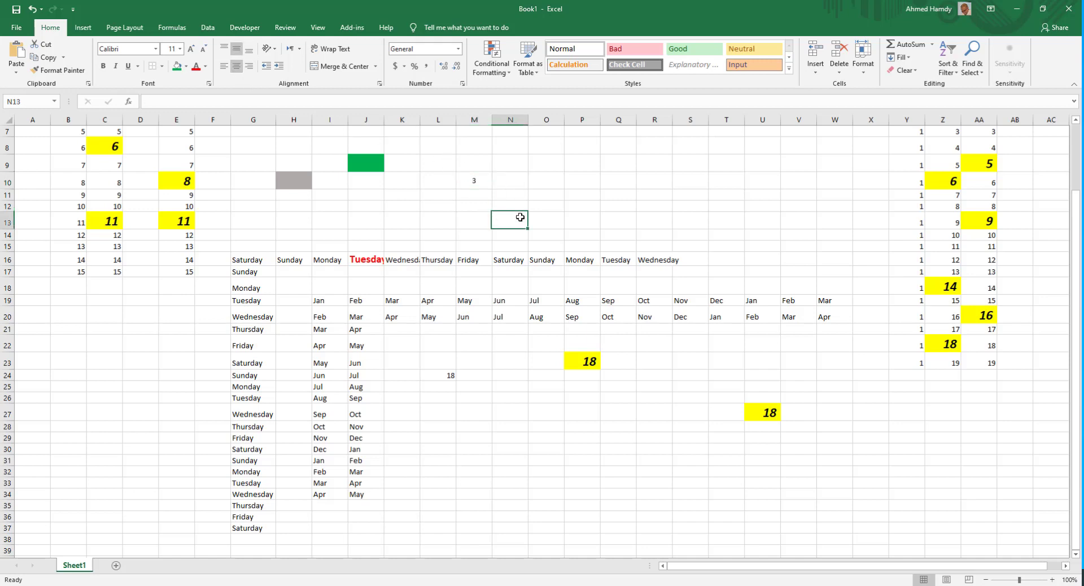
{"action": "left_click", "coordinate": [487, 179]}
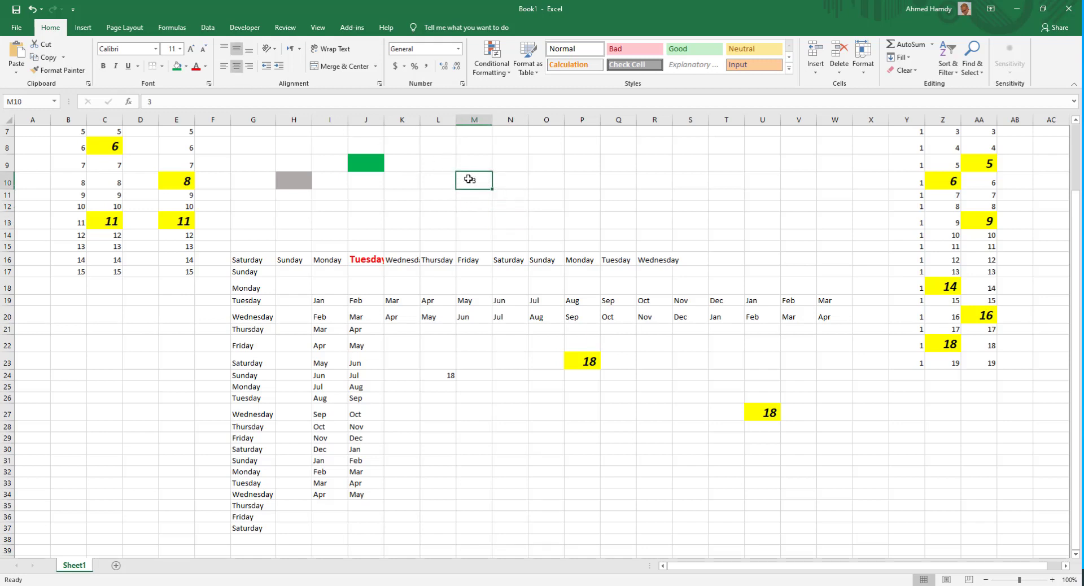
{"action": "left_click", "coordinate": [361, 263]}
{"action": "left_click", "coordinate": [269, 48]}
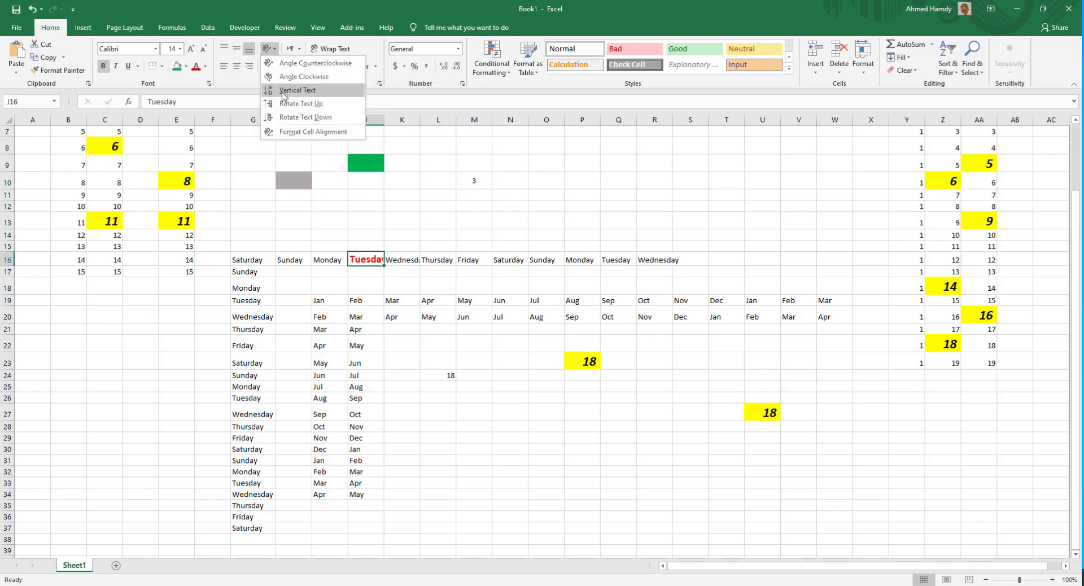
{"action": "left_click", "coordinate": [285, 63]}
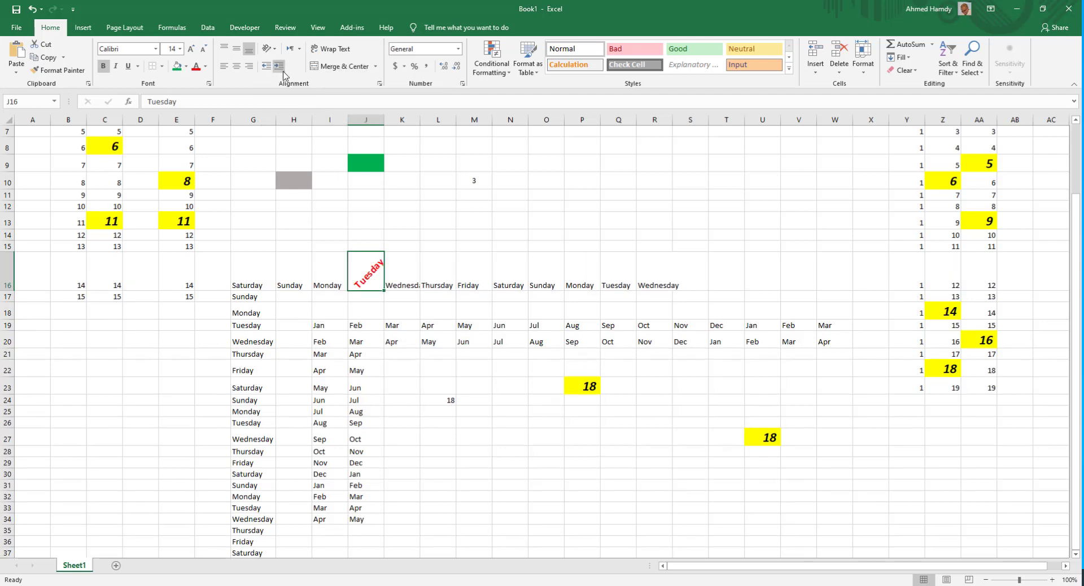
{"action": "left_click", "coordinate": [269, 48]}
{"action": "left_click", "coordinate": [280, 104]}
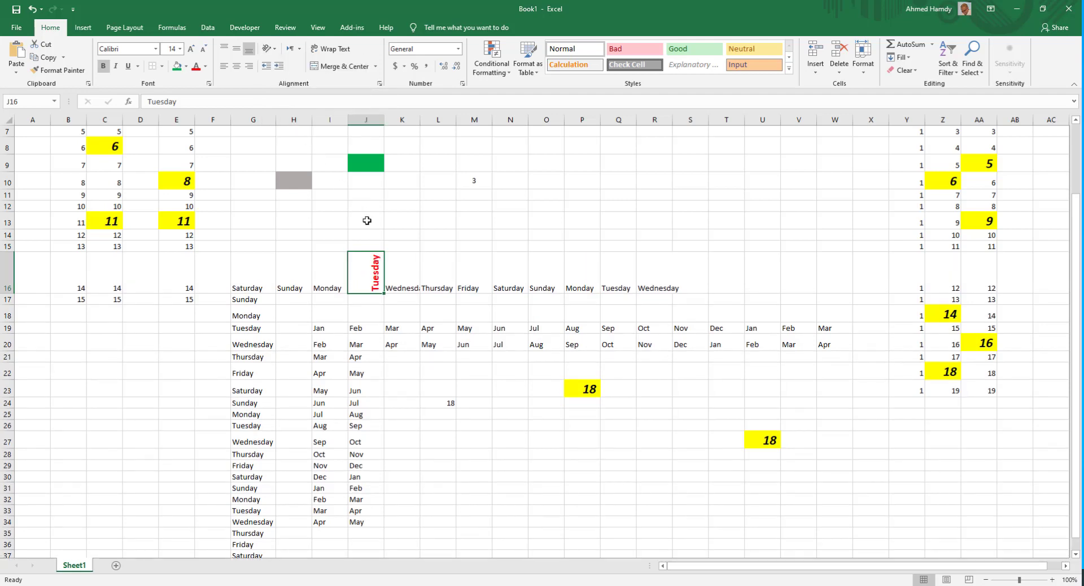
{"action": "left_click", "coordinate": [270, 49]}
{"action": "left_click", "coordinate": [270, 104]}
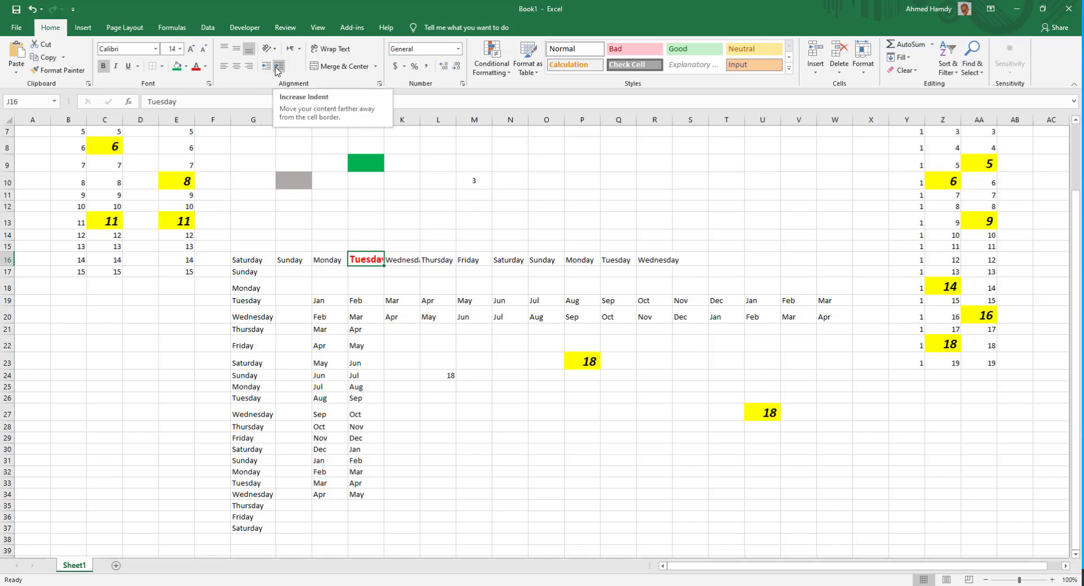
{"action": "left_click", "coordinate": [443, 222]}
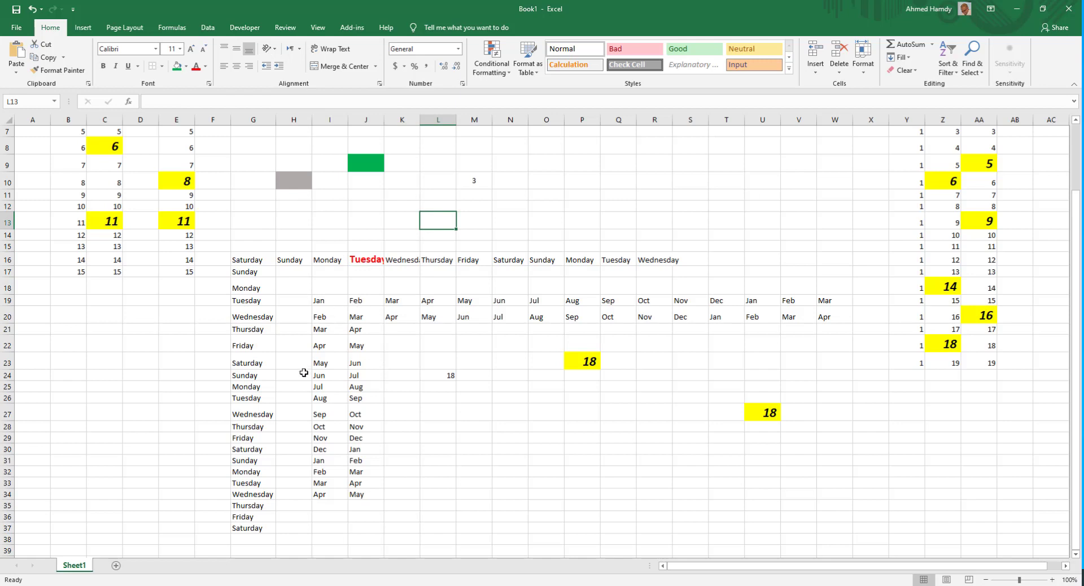
{"action": "left_click", "coordinate": [242, 356]}
{"action": "left_click", "coordinate": [279, 67]}
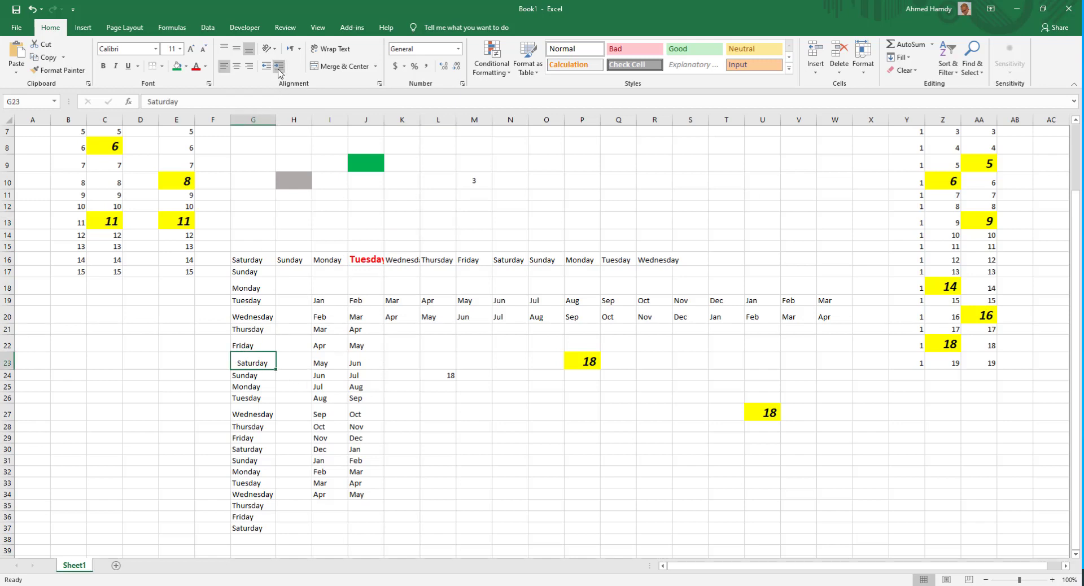
{"action": "left_click", "coordinate": [279, 67]}
{"action": "left_click", "coordinate": [279, 67]}
{"action": "left_click", "coordinate": [266, 66]}
{"action": "left_click", "coordinate": [266, 66]}
{"action": "left_click", "coordinate": [266, 66]}
{"action": "left_click", "coordinate": [350, 356]}
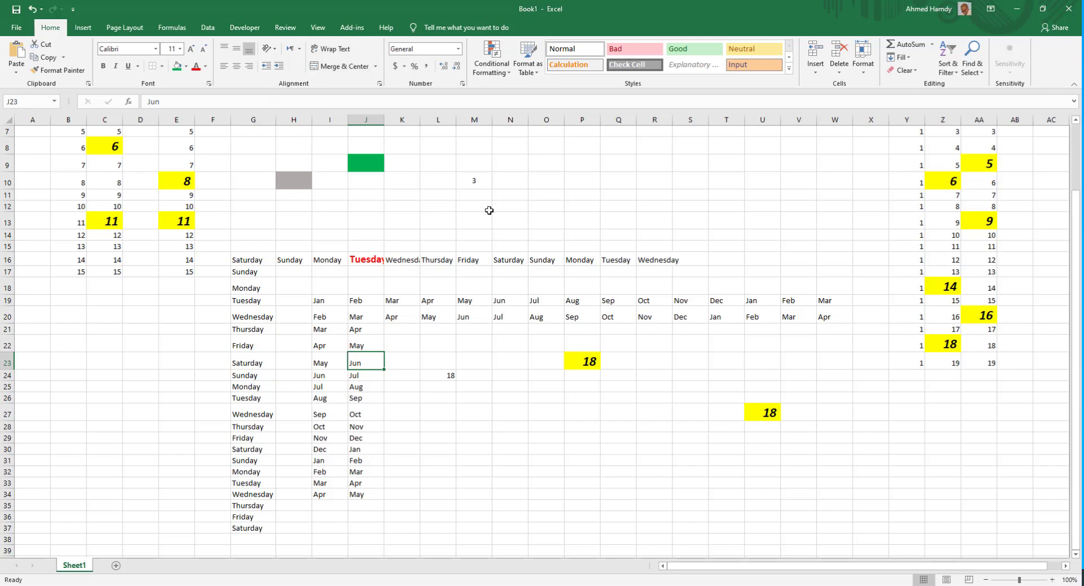
Enter the long string 'jkvhgbhjvjlujlluvblubvlubvulvvlvbulgv' into cell O13
{"action": "left_click", "coordinate": [532, 217]}
{"action": "type", "text": "تلا"}
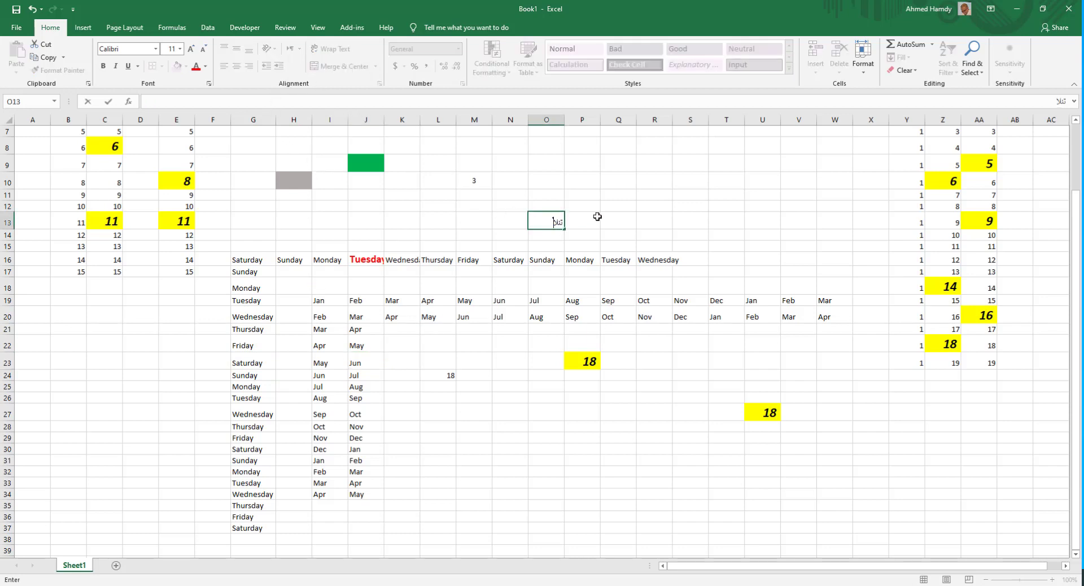
{"action": "key", "text": "BackSpace"}
{"action": "key", "text": "BackSpace"}
{"action": "key", "text": "BackSpace"}
{"action": "type", "text": "jkvhgbhjvj"}
{"action": "type", "text": "lujlluvblubvlubvulvvlvbulgv"}
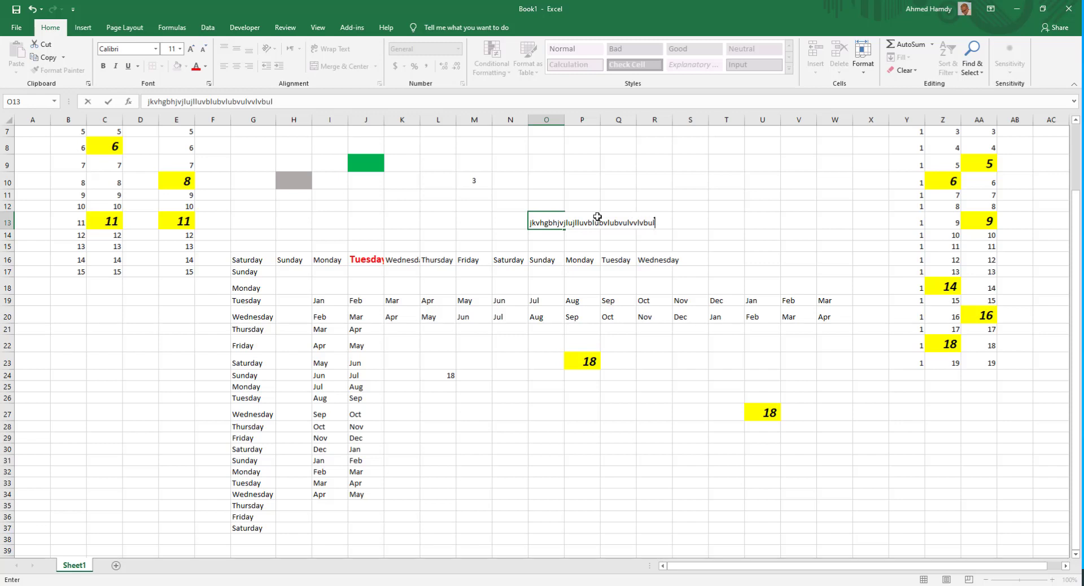
{"action": "key", "text": "Return"}
Wrap O13's text onto several lines so row 13 grows taller
{"action": "left_click", "coordinate": [599, 219]}
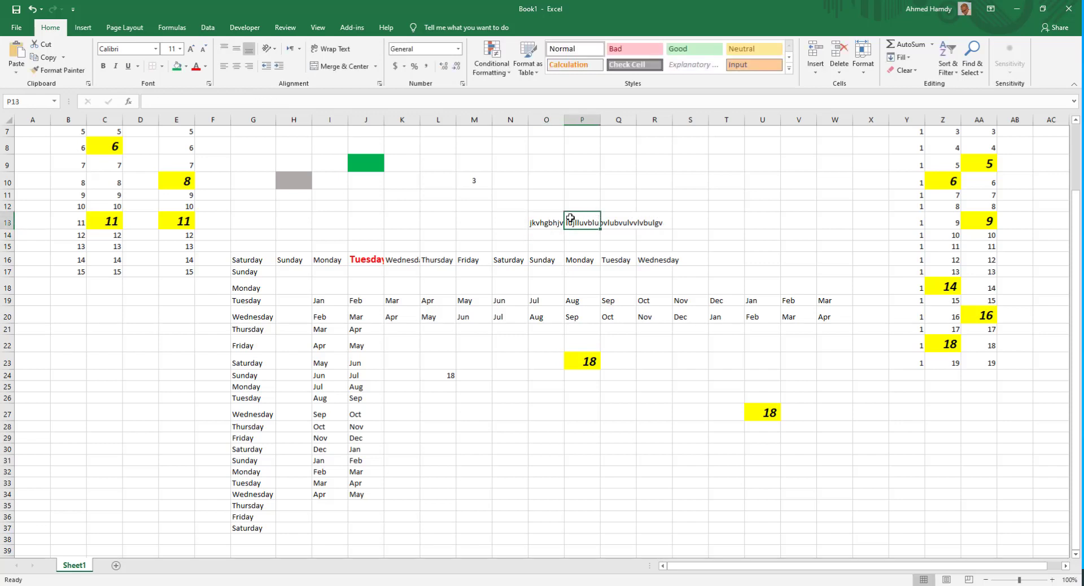
{"action": "left_click", "coordinate": [554, 216]}
{"action": "left_click", "coordinate": [576, 219]}
{"action": "left_click_drag", "start_coordinate": [617, 221], "coordinate": [696, 229]}
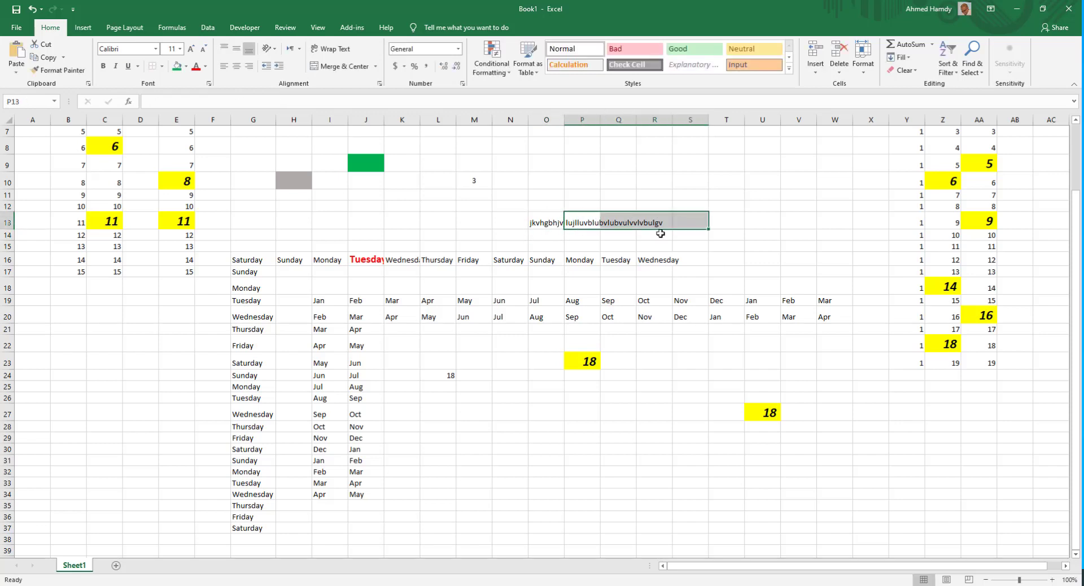
{"action": "left_click", "coordinate": [590, 240]}
{"action": "left_click", "coordinate": [549, 215]}
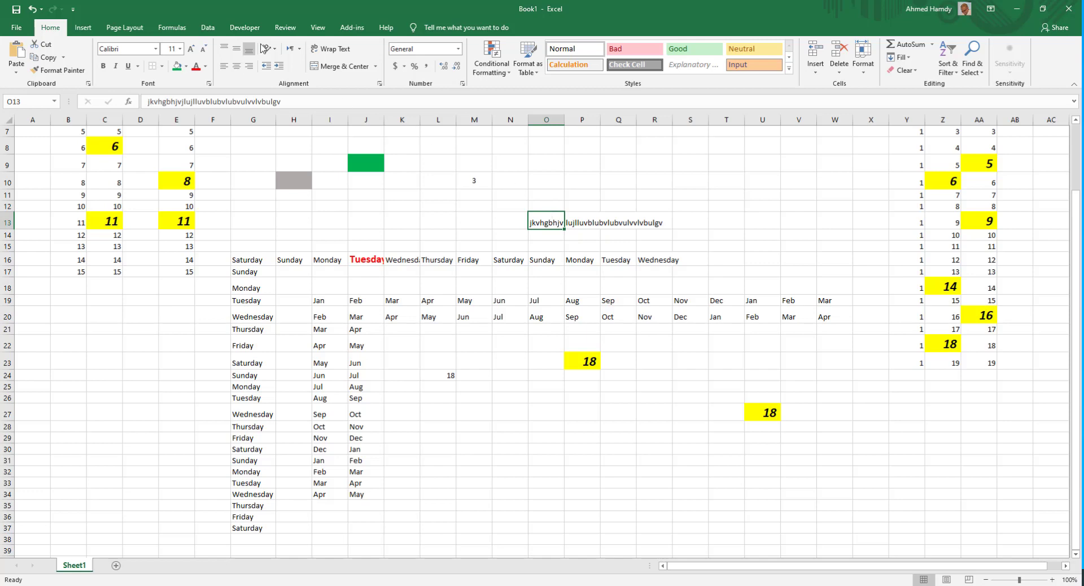
{"action": "left_click", "coordinate": [336, 49]}
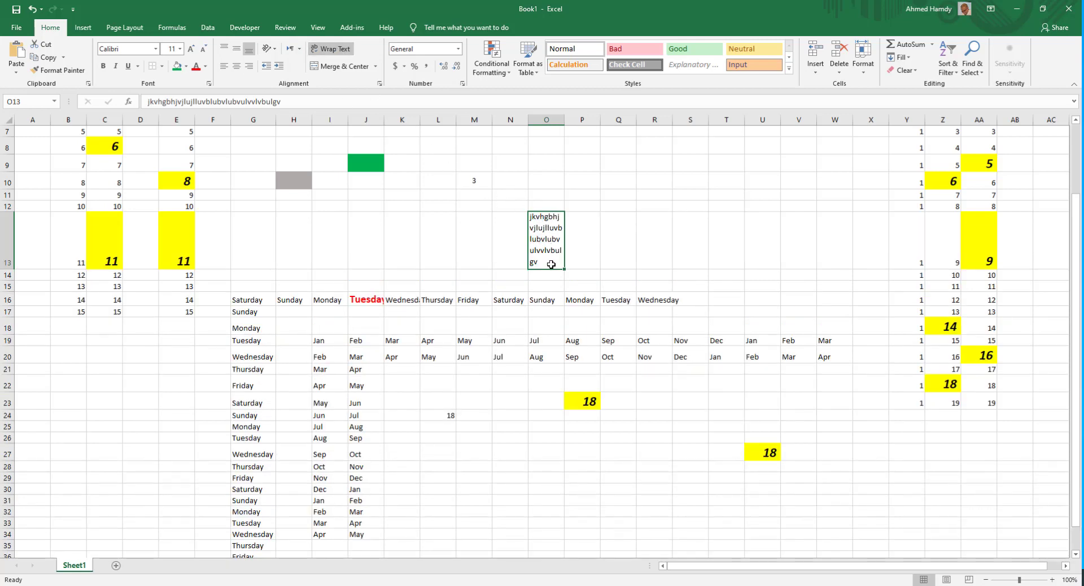
{"action": "left_click", "coordinate": [299, 50]}
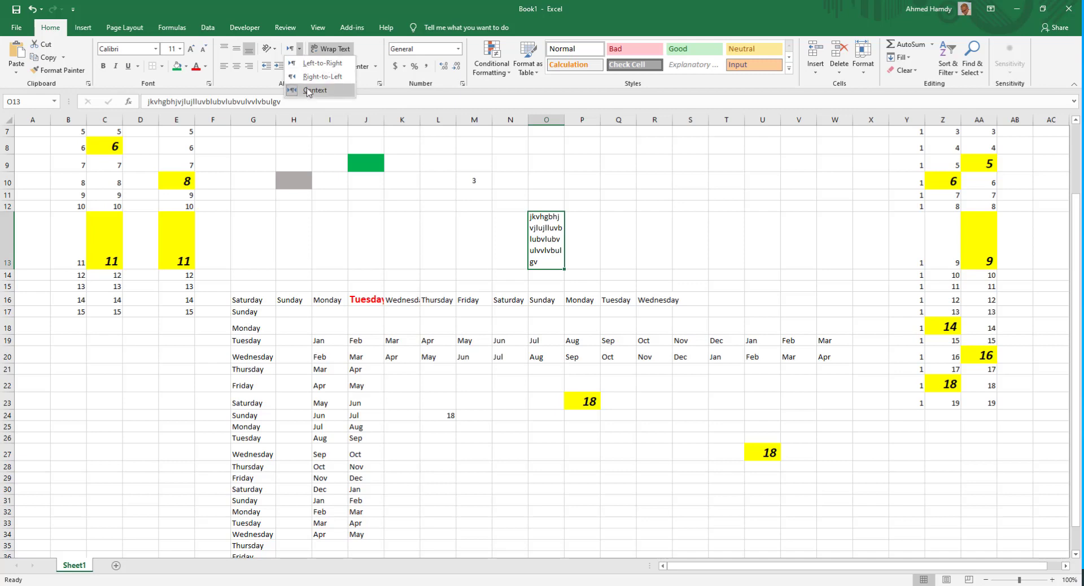
{"action": "left_click", "coordinate": [525, 223]}
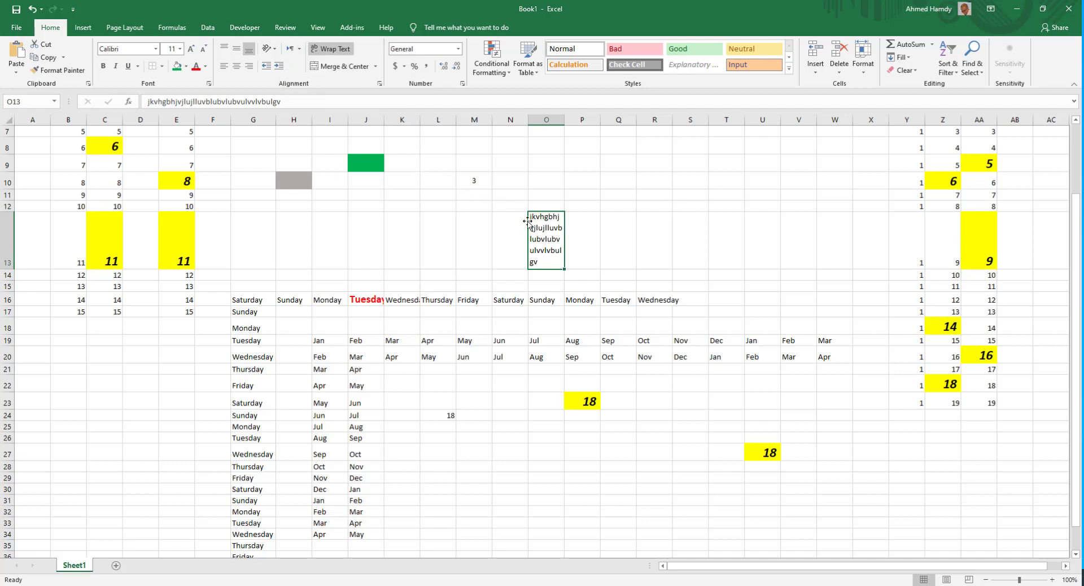
{"action": "left_click", "coordinate": [515, 230]}
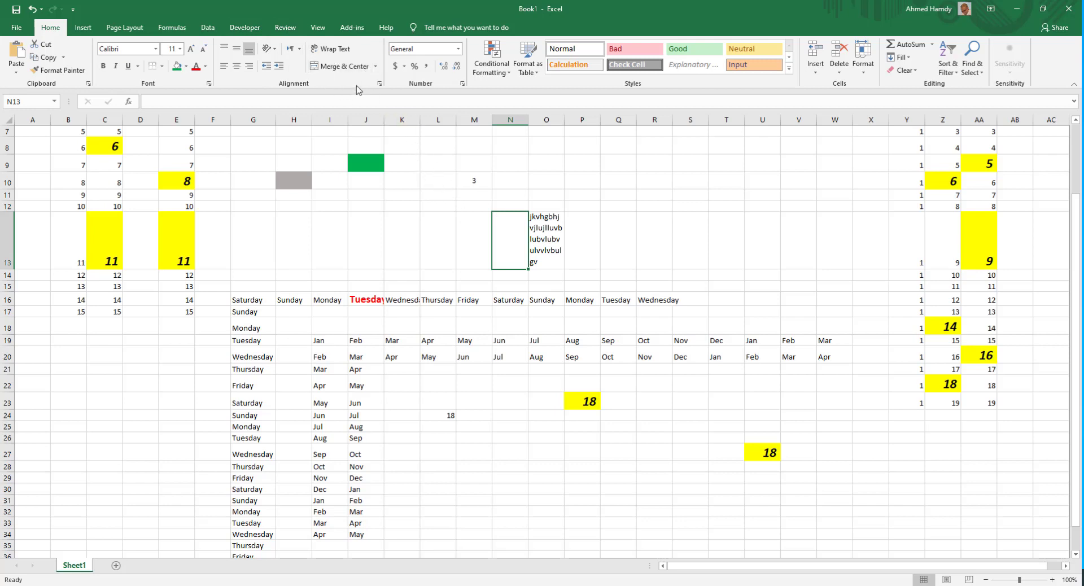
Merge and centre the block Q9:V13 into one cell
{"action": "left_click", "coordinate": [375, 67]}
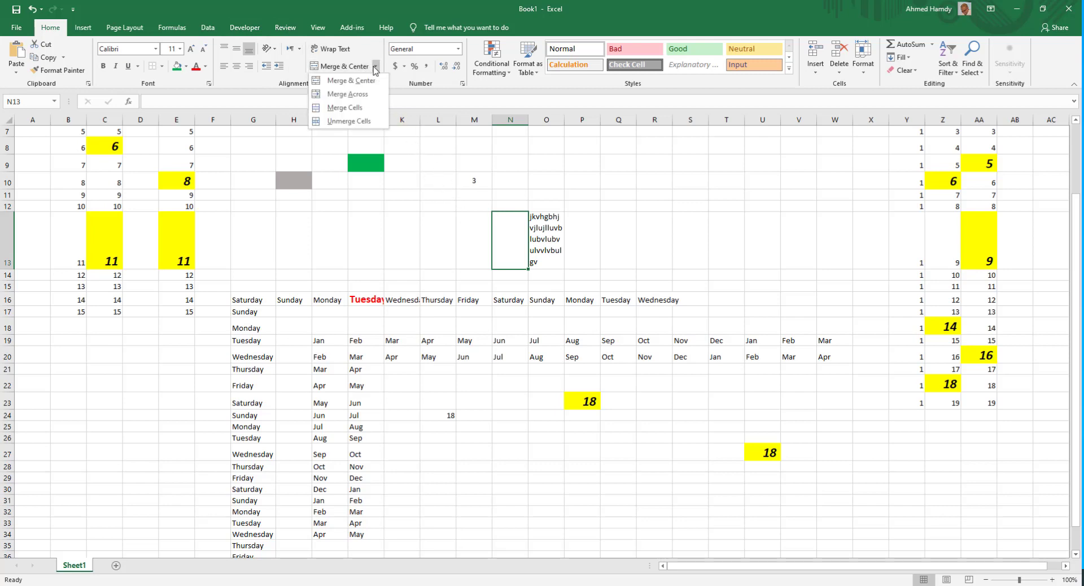
{"action": "left_click", "coordinate": [384, 231]}
{"action": "left_click", "coordinate": [395, 235]}
{"action": "left_click_drag", "start_coordinate": [816, 201], "coordinate": [611, 303]}
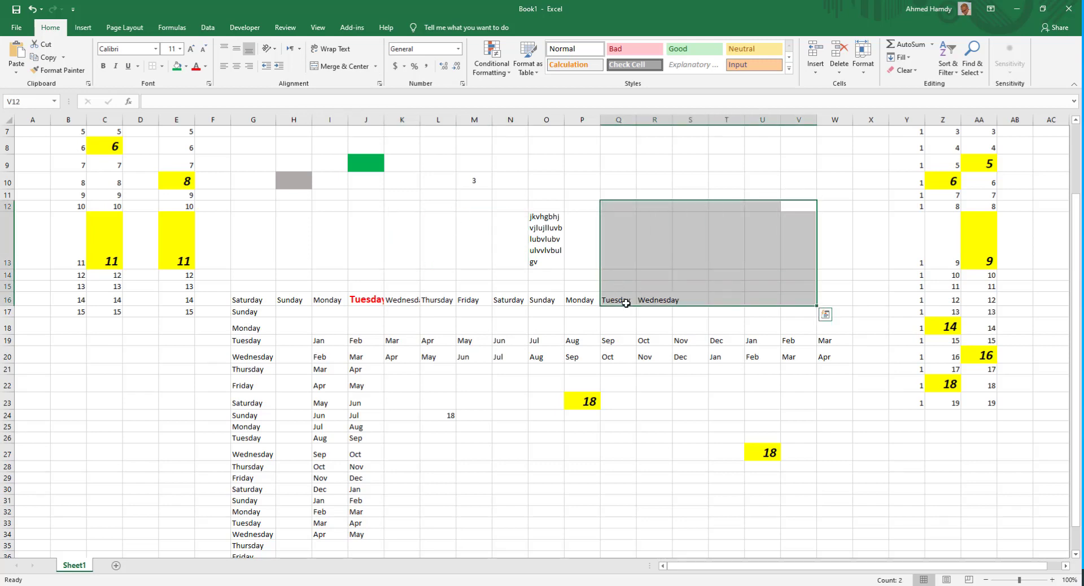
{"action": "left_click_drag", "start_coordinate": [798, 164], "coordinate": [650, 257]}
{"action": "left_click_drag", "start_coordinate": [591, 278], "coordinate": [629, 247]}
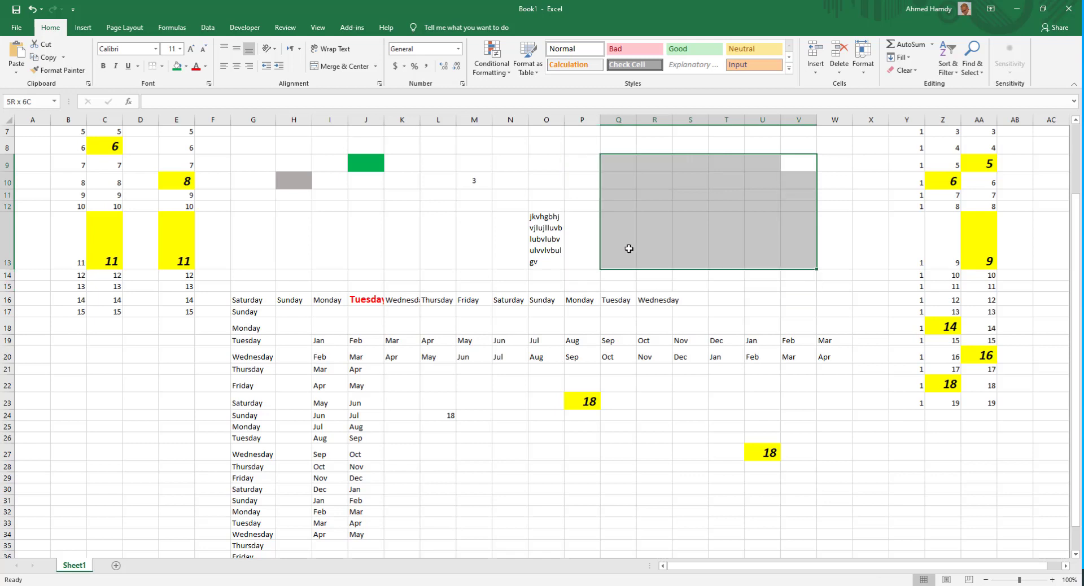
{"action": "left_click", "coordinate": [342, 67]}
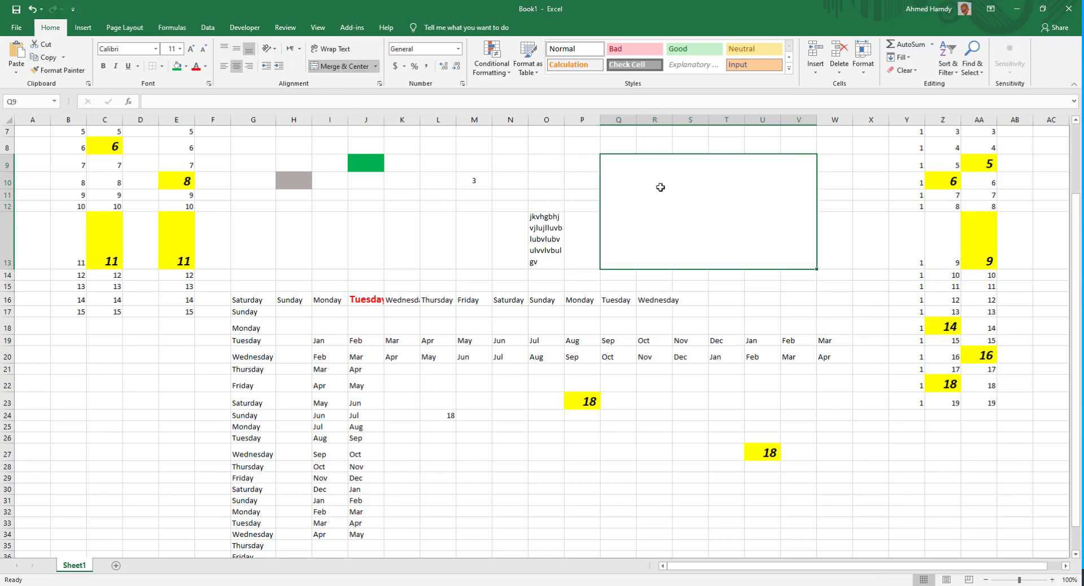
Enter 'm,vhm,hj' in Q9, centre it and enlarge it to 24 pt
{"action": "left_click", "coordinate": [898, 317]}
{"action": "left_click", "coordinate": [743, 201]}
{"action": "type", "text": "m,vhm,hj"}
{"action": "key", "text": "Return"}
{"action": "left_click", "coordinate": [237, 49]}
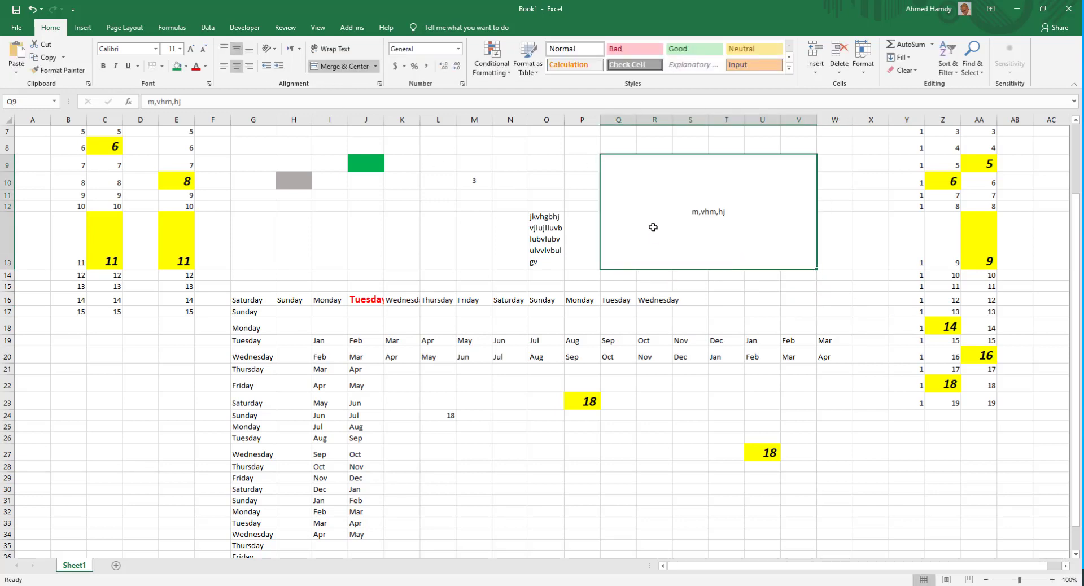
{"action": "left_click", "coordinate": [191, 49]}
{"action": "left_click", "coordinate": [191, 49]}
{"action": "left_click", "coordinate": [191, 48]}
{"action": "left_click", "coordinate": [191, 48]}
{"action": "left_click", "coordinate": [191, 49]}
Unmerge Q9:V13 after toggling Merge & Center several times
{"action": "left_click", "coordinate": [583, 296]}
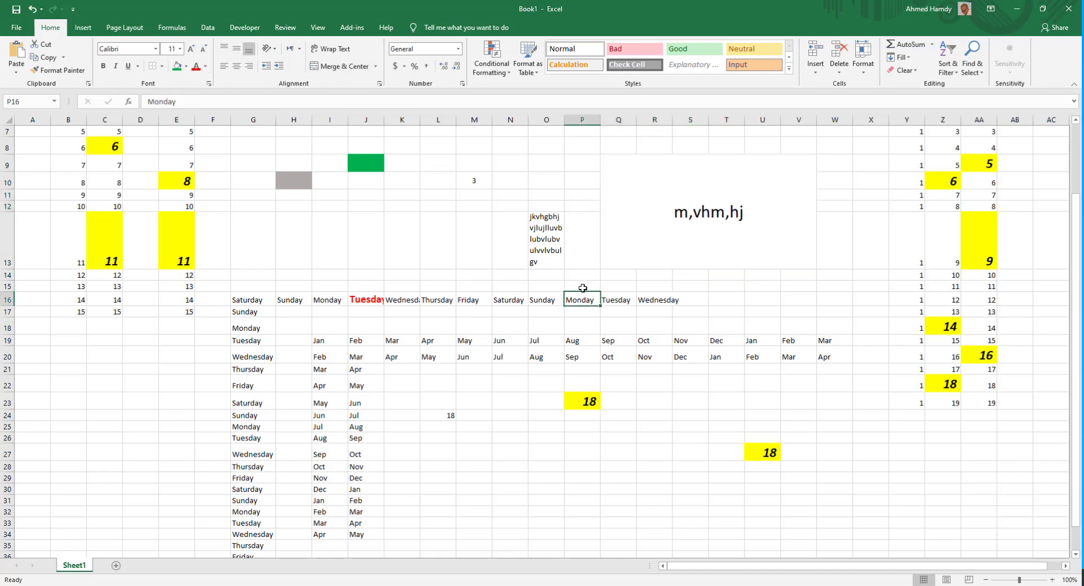
{"action": "left_click", "coordinate": [713, 204]}
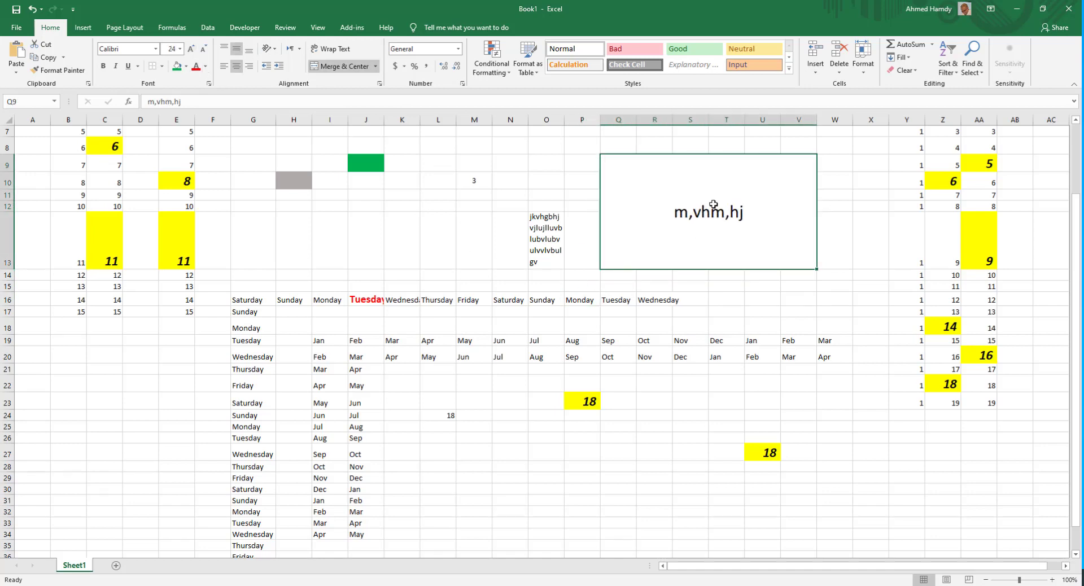
{"action": "left_click", "coordinate": [330, 67]}
{"action": "left_click", "coordinate": [330, 68]}
{"action": "left_click", "coordinate": [329, 67]}
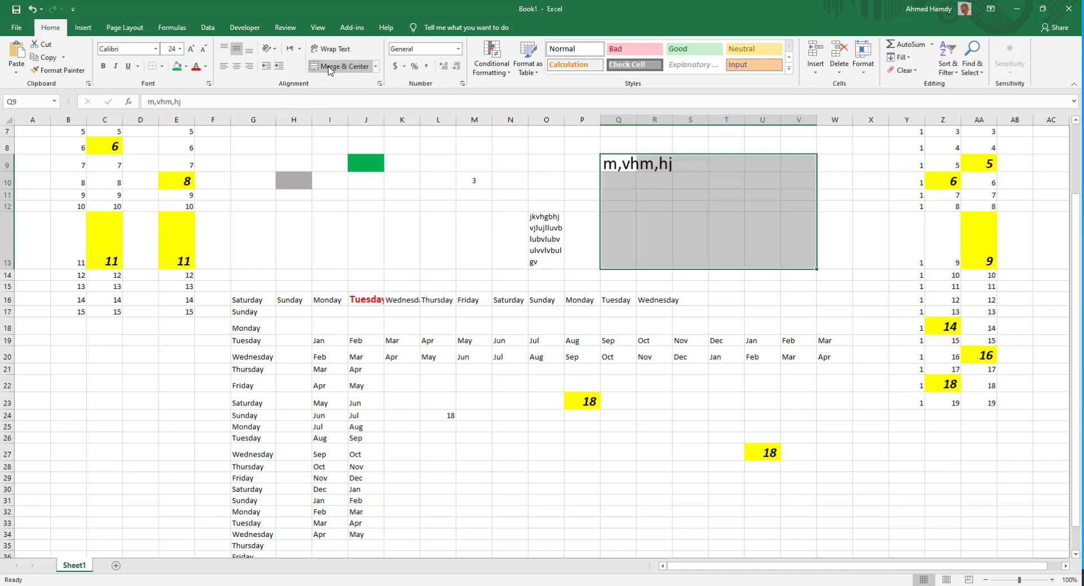
{"action": "left_click", "coordinate": [329, 68]}
{"action": "left_click", "coordinate": [329, 67]}
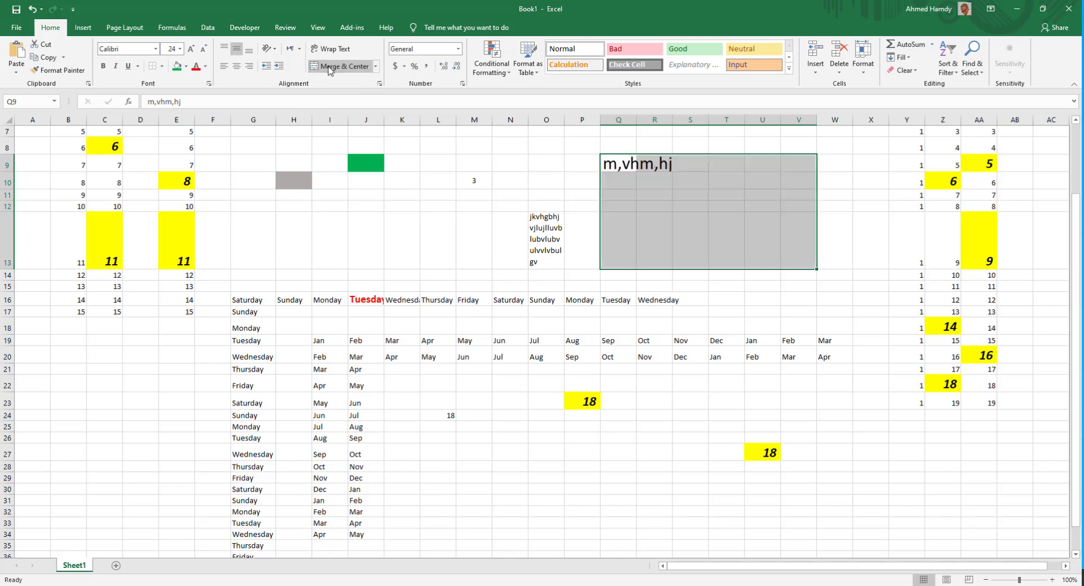
{"action": "left_click", "coordinate": [713, 276]}
{"action": "left_click_drag", "start_coordinate": [691, 195], "coordinate": [703, 285]}
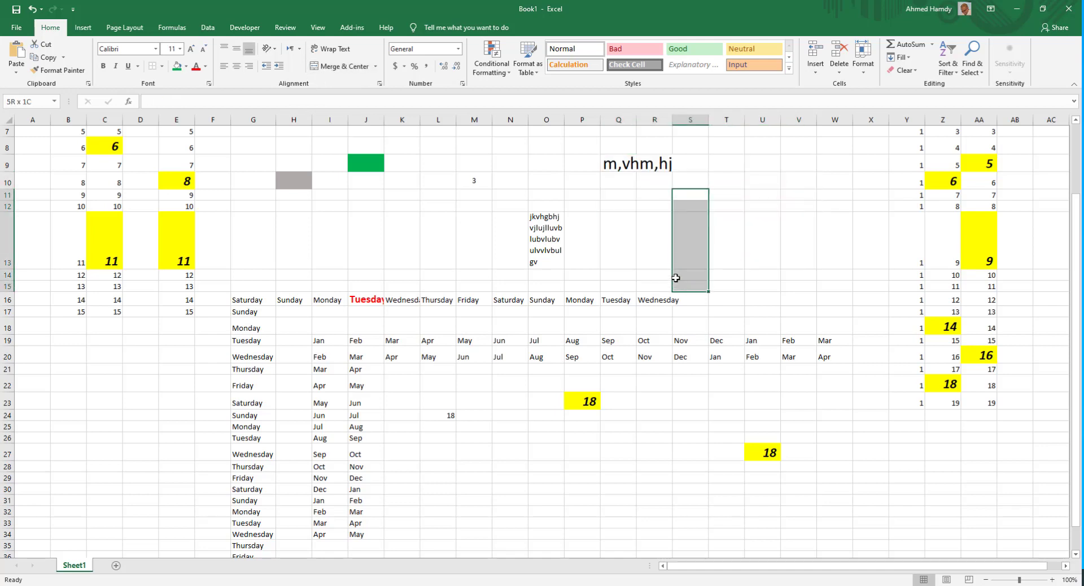
{"action": "left_click", "coordinate": [339, 66]}
{"action": "left_click_drag", "start_coordinate": [808, 206], "coordinate": [876, 206]}
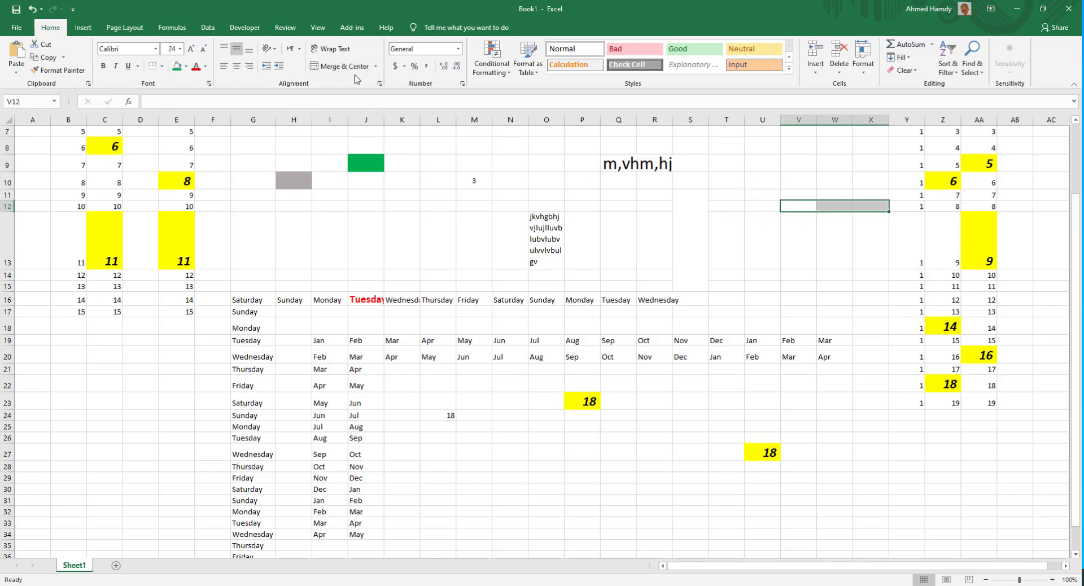
{"action": "left_click_drag", "start_coordinate": [472, 418], "coordinate": [651, 556]}
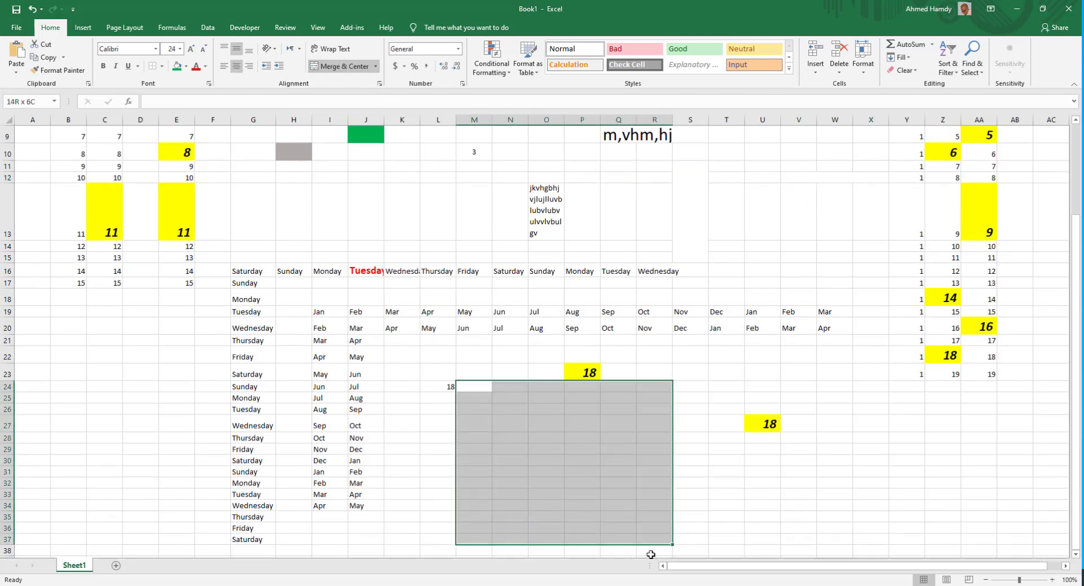
{"action": "left_click", "coordinate": [341, 66]}
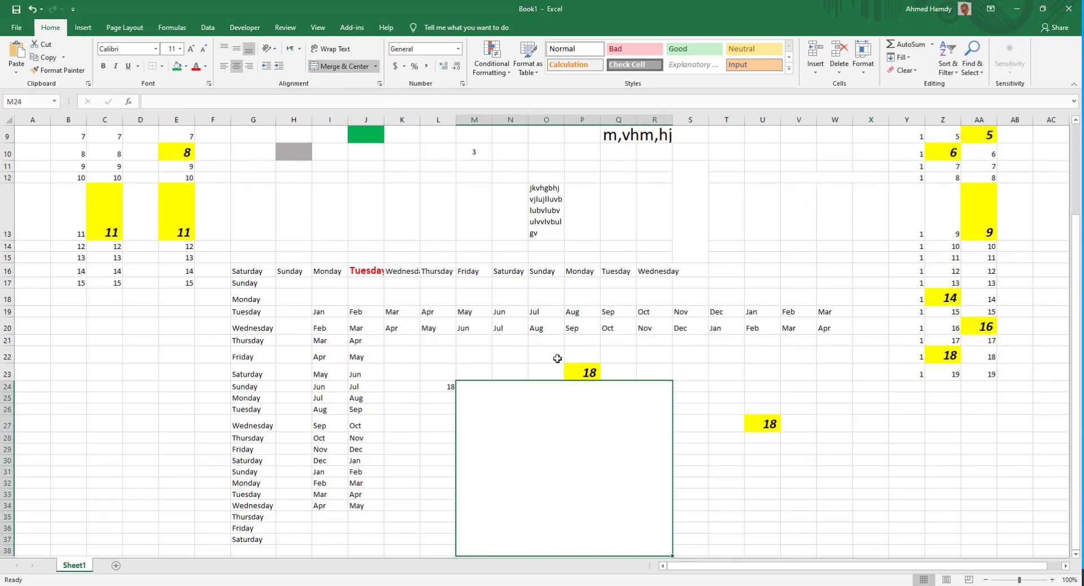
{"action": "left_click", "coordinate": [342, 66]}
{"action": "left_click", "coordinate": [683, 195]}
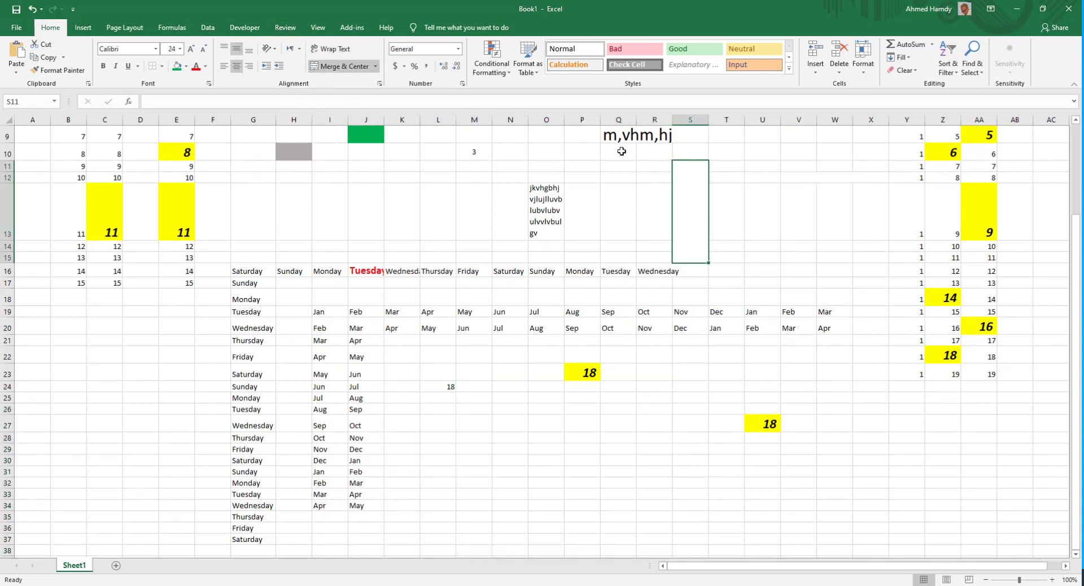
{"action": "left_click", "coordinate": [340, 66]}
{"action": "left_click", "coordinate": [856, 198]}
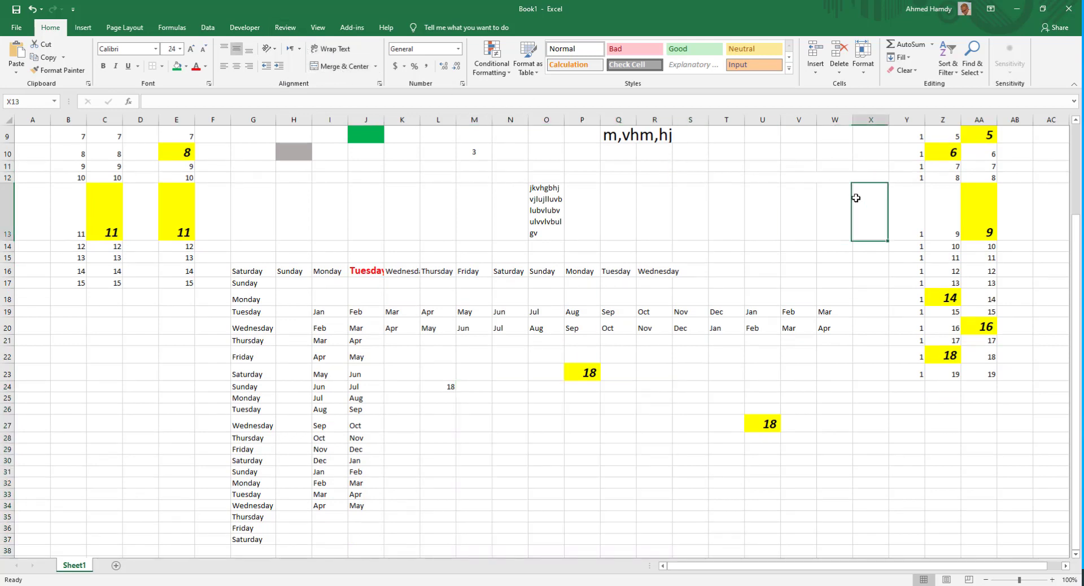
{"action": "left_click_drag", "start_coordinate": [799, 177], "coordinate": [870, 177]}
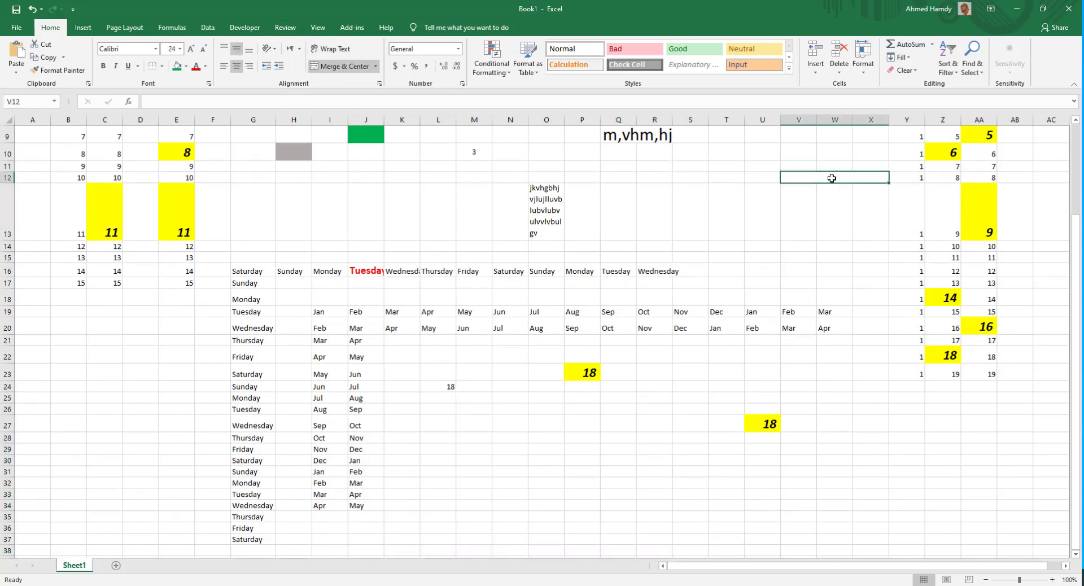
{"action": "left_click", "coordinate": [377, 66]}
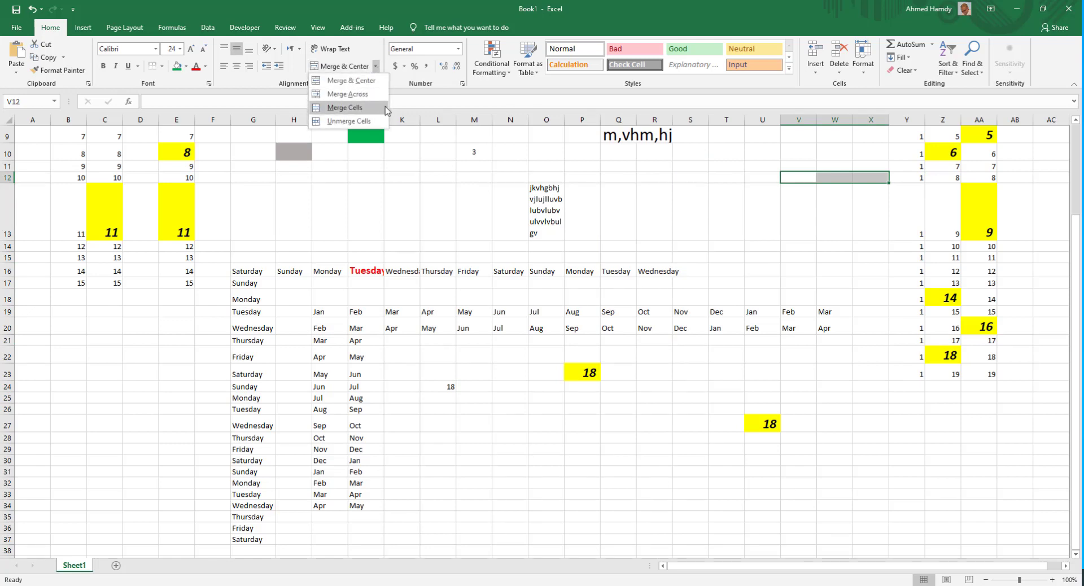
{"action": "left_click", "coordinate": [418, 206]}
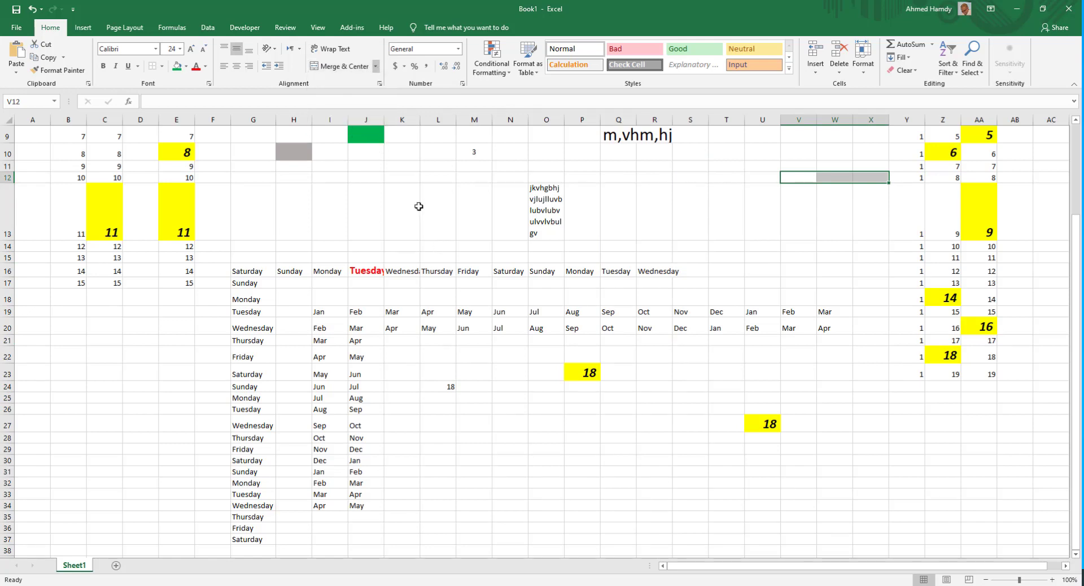
{"action": "left_click_drag", "start_coordinate": [474, 178], "coordinate": [308, 258]}
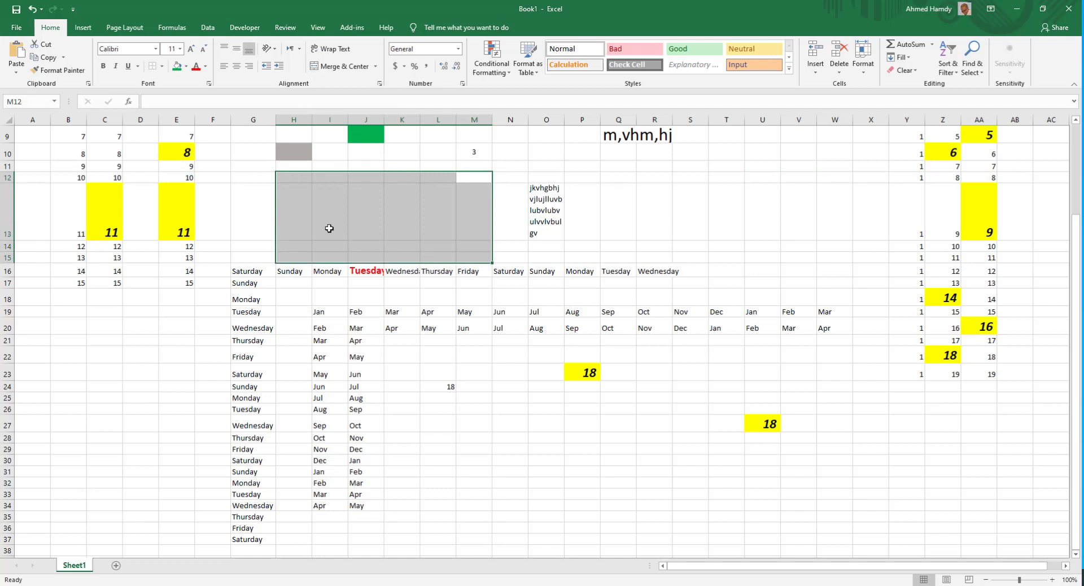
{"action": "left_click", "coordinate": [339, 66]}
{"action": "left_click", "coordinate": [339, 67]}
{"action": "left_click", "coordinate": [474, 355]}
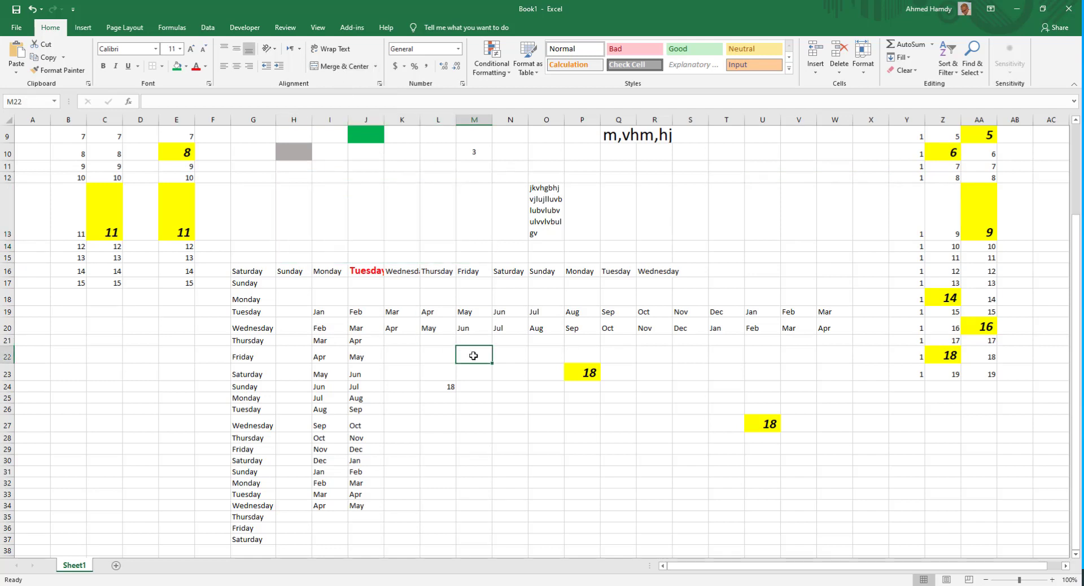